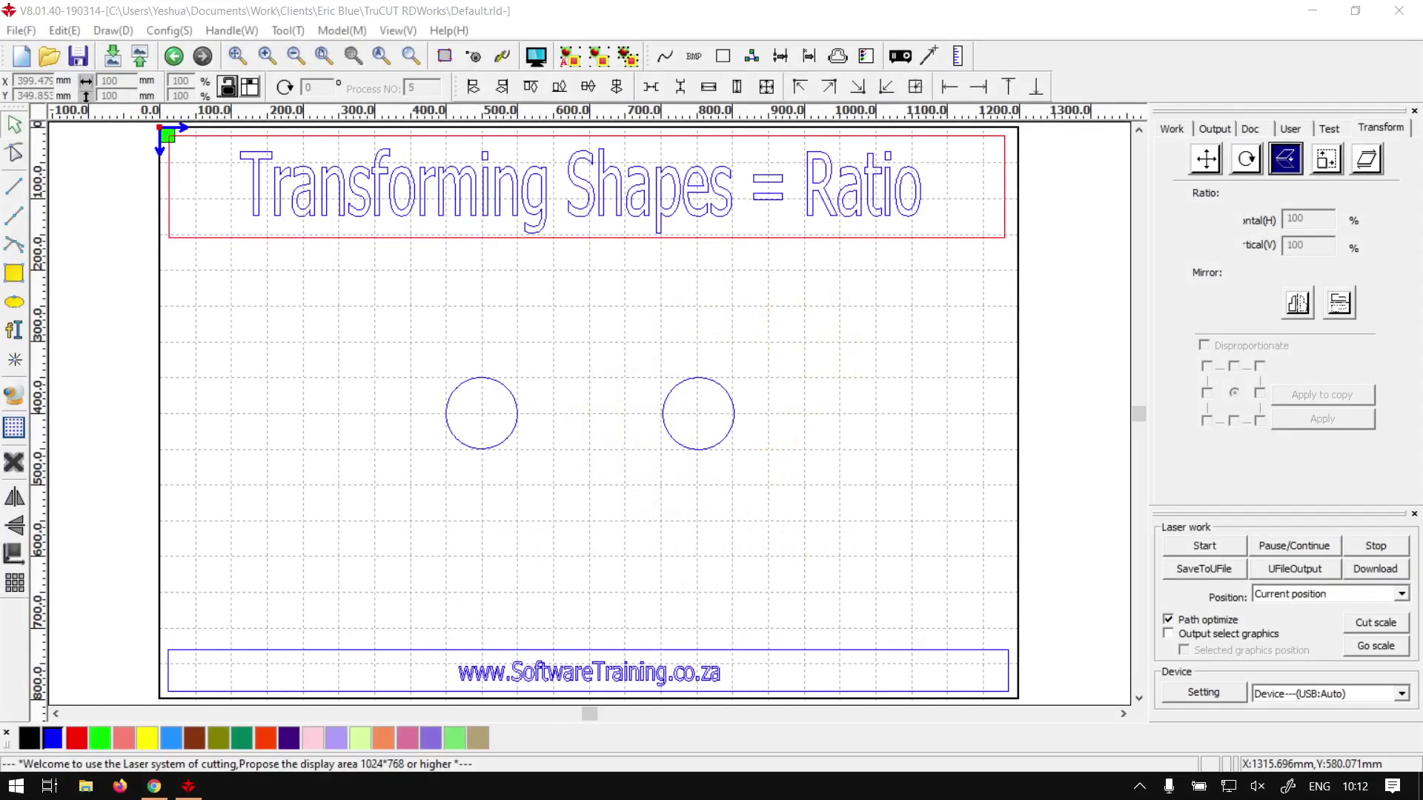
click(999, 22)
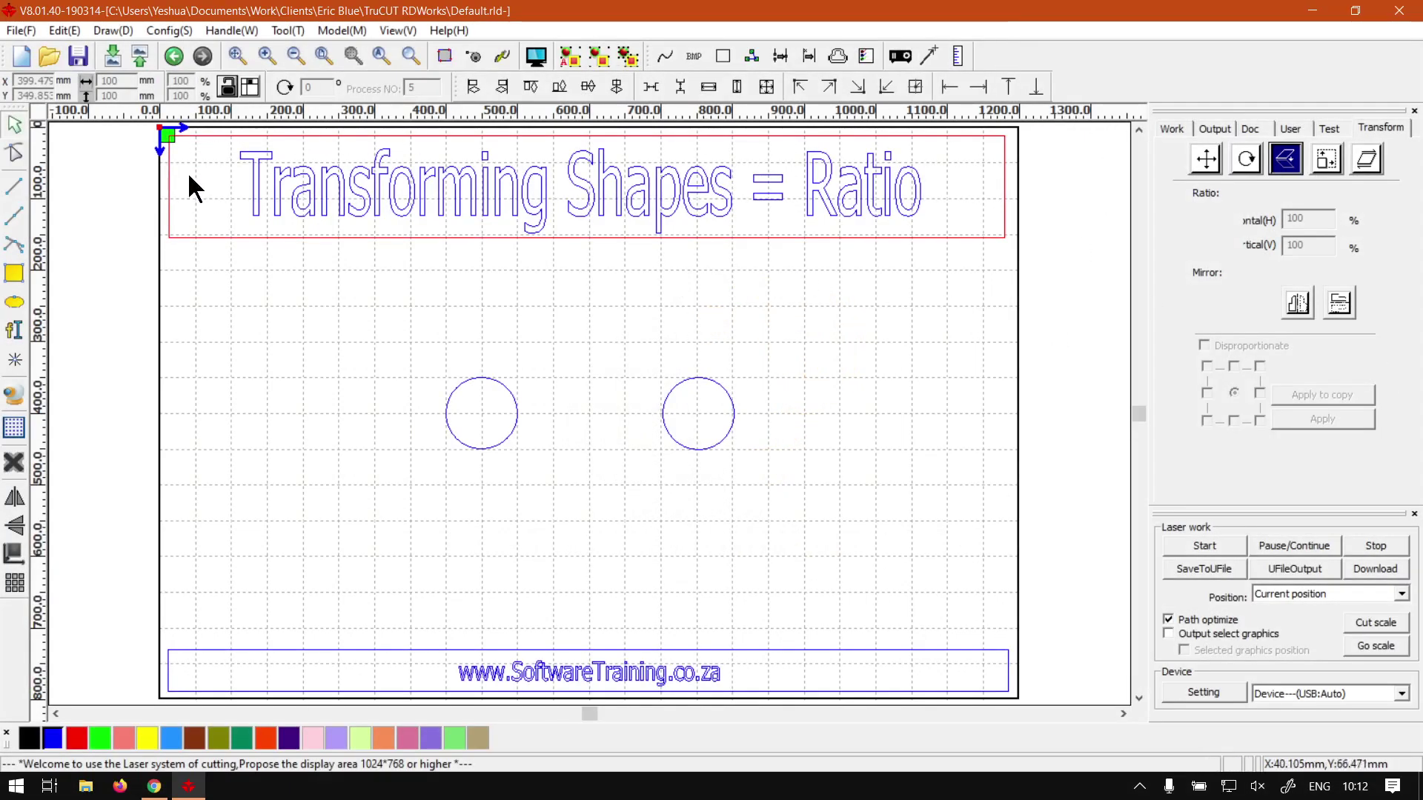
click(194, 134)
drag(194, 134, 968, 270)
click(806, 545)
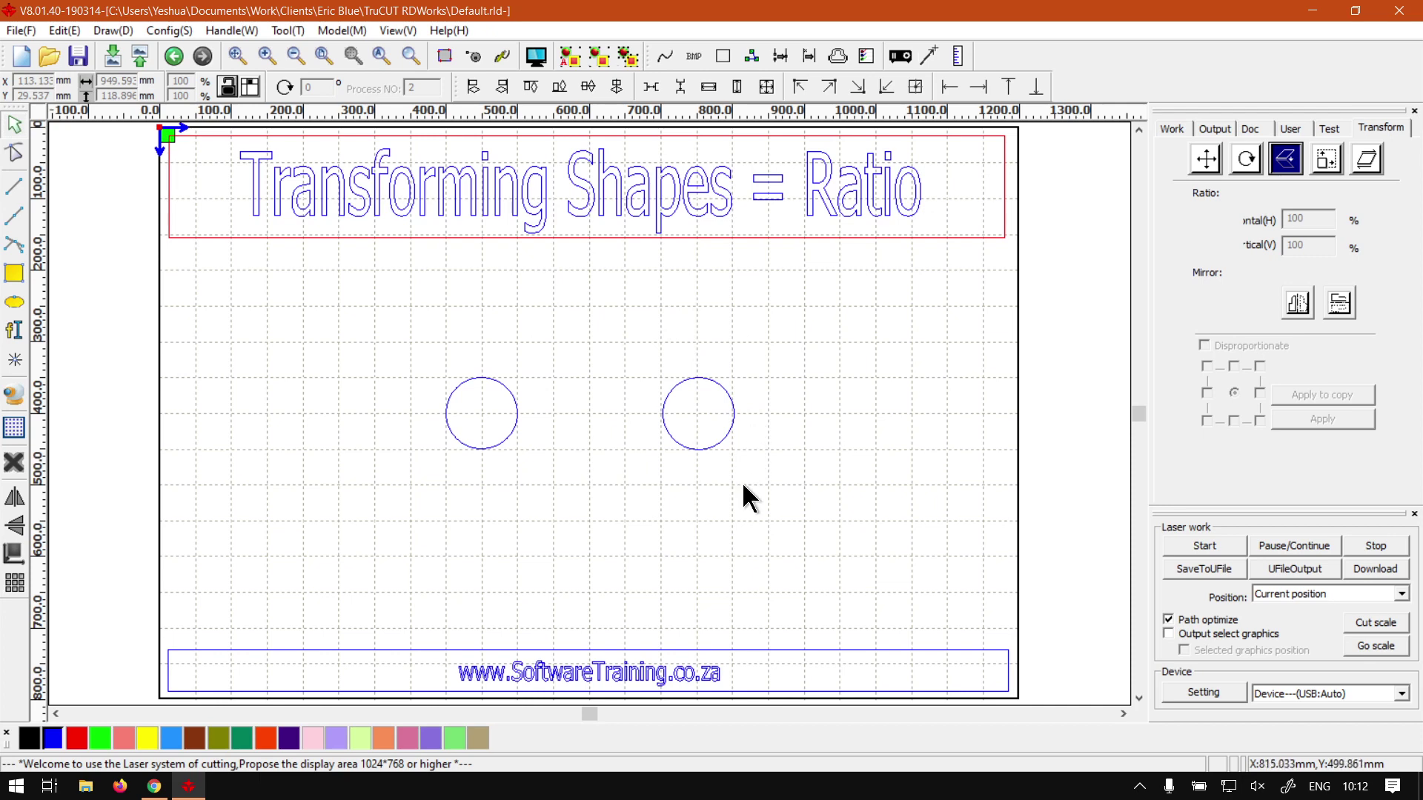
drag(762, 493, 688, 428)
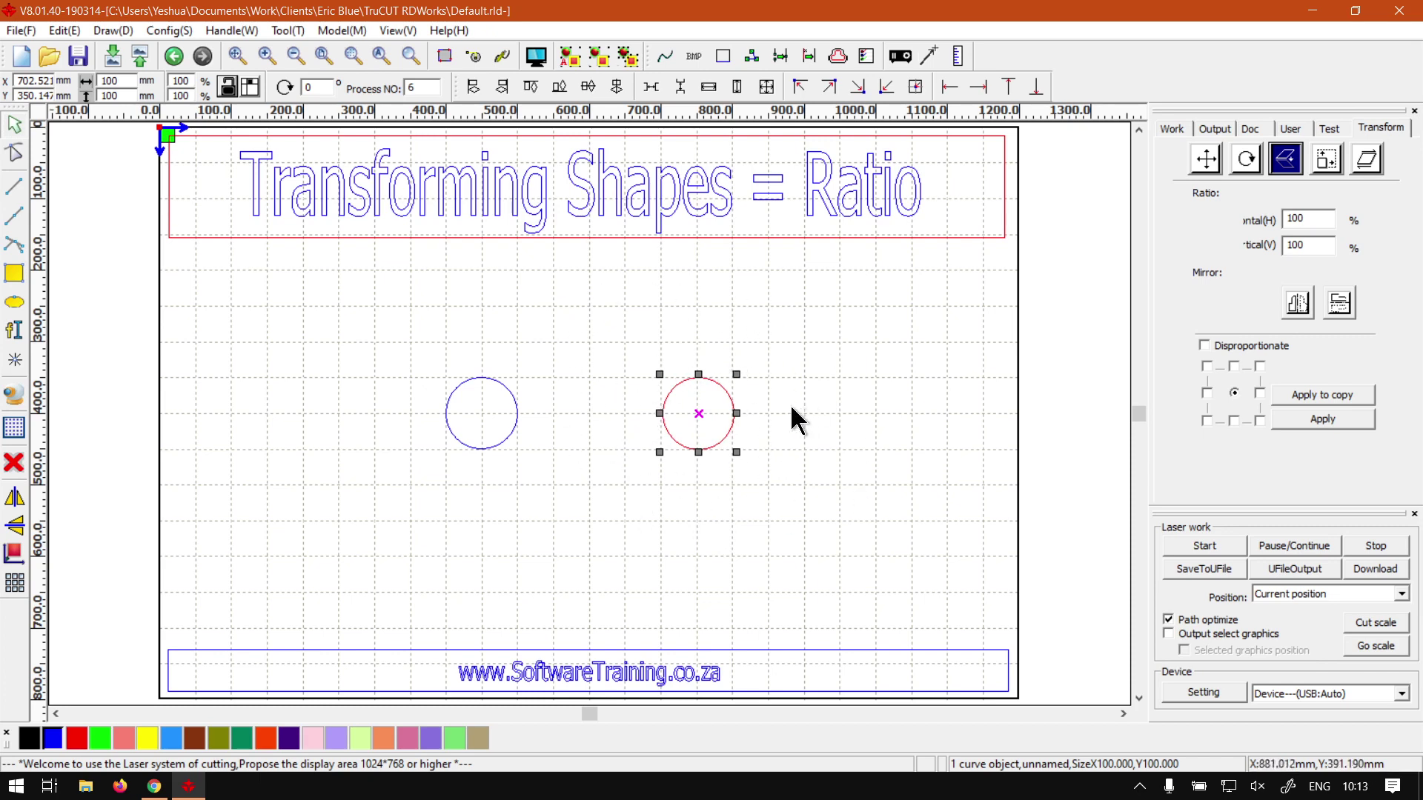
click(870, 448)
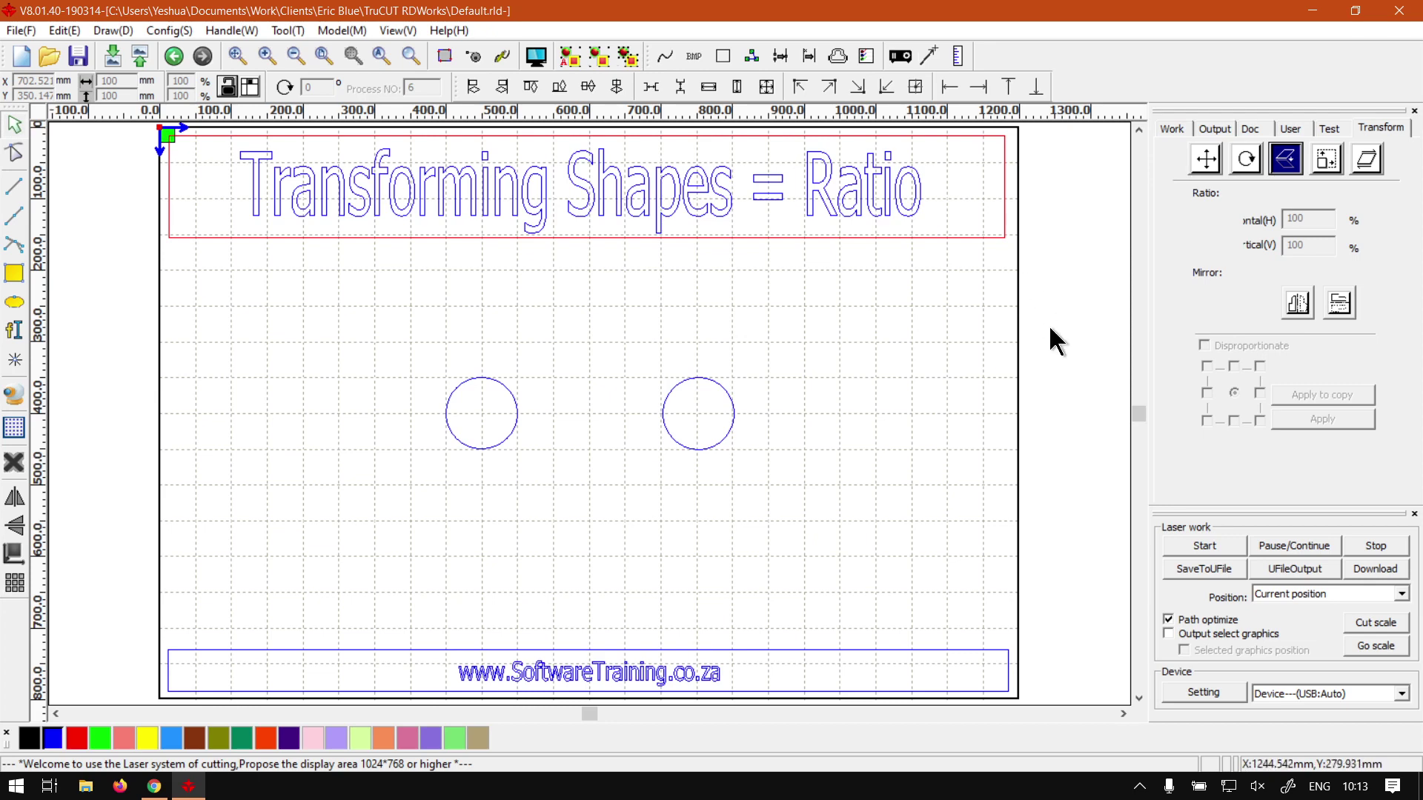
drag(728, 490, 620, 309)
drag(841, 507, 593, 310)
click(842, 512)
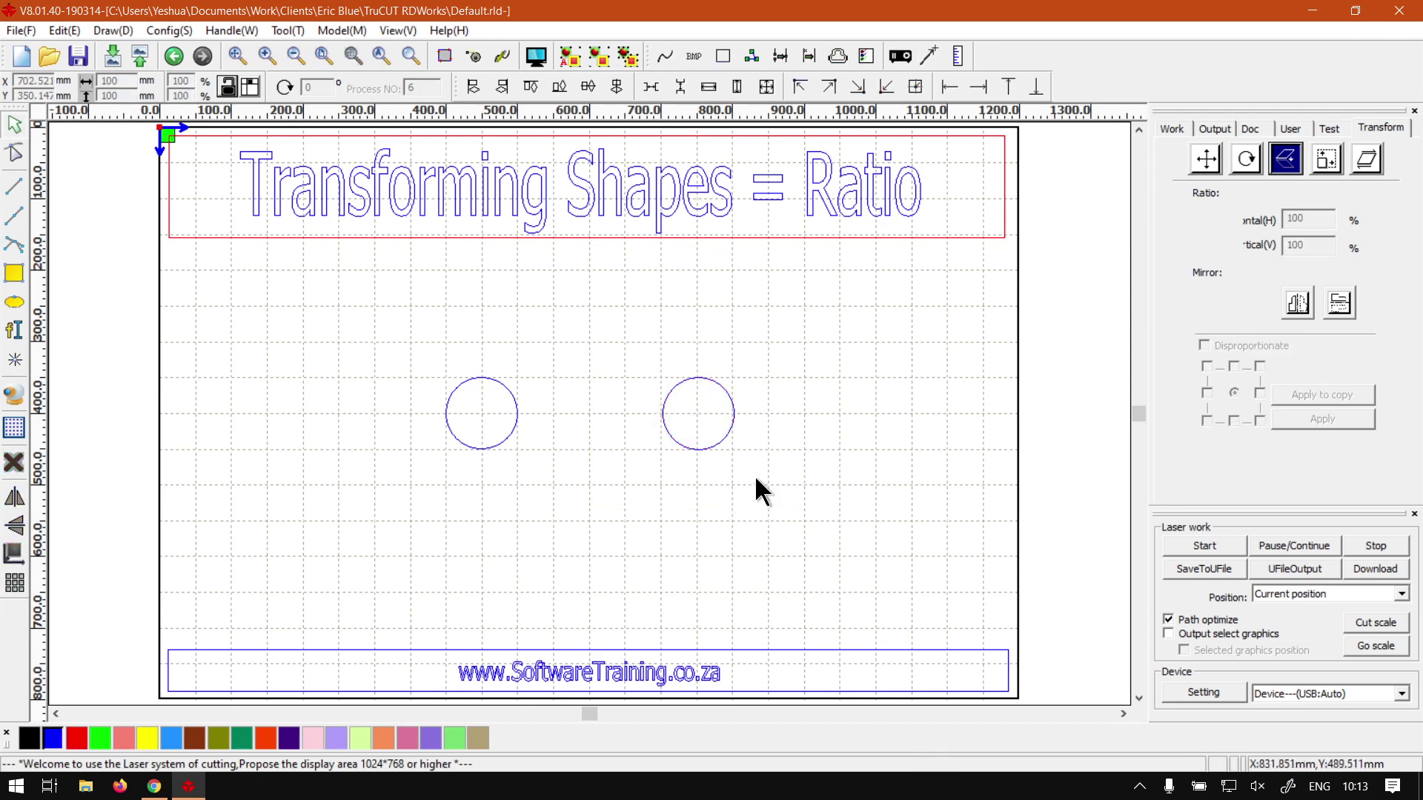
- Unlock the aspect ratio and scale only the right-hand circle's width to 200%
drag(740, 450, 645, 370)
click(680, 400)
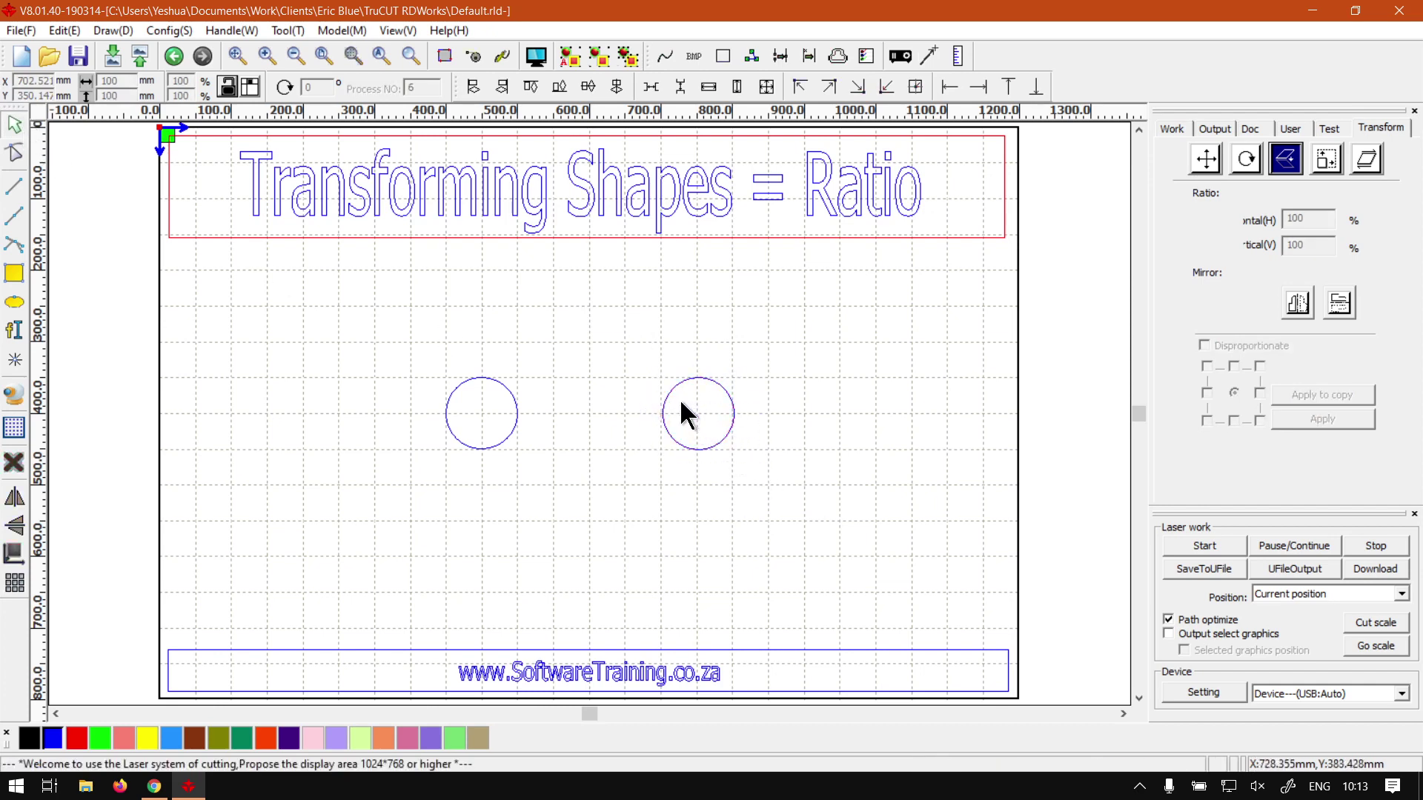
click(734, 417)
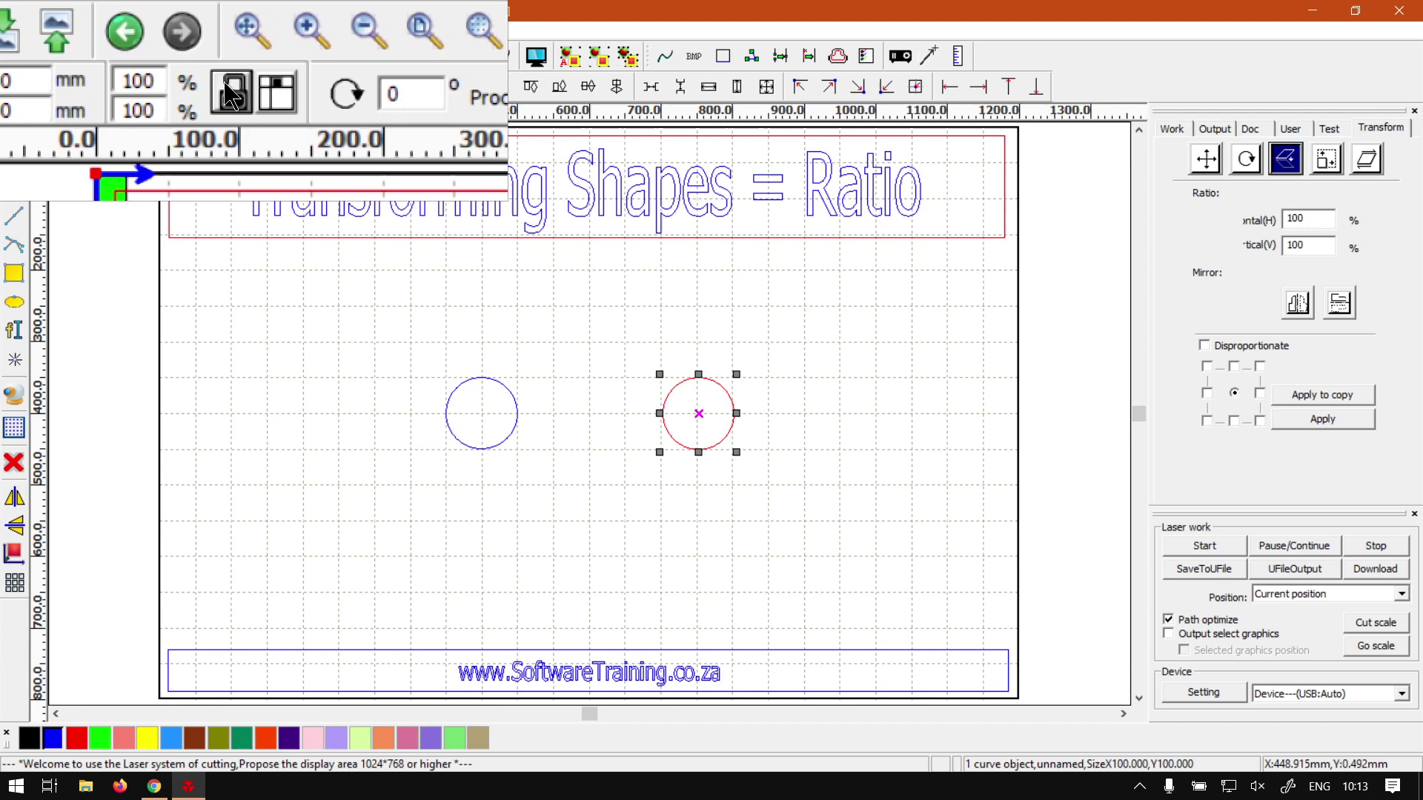
click(232, 92)
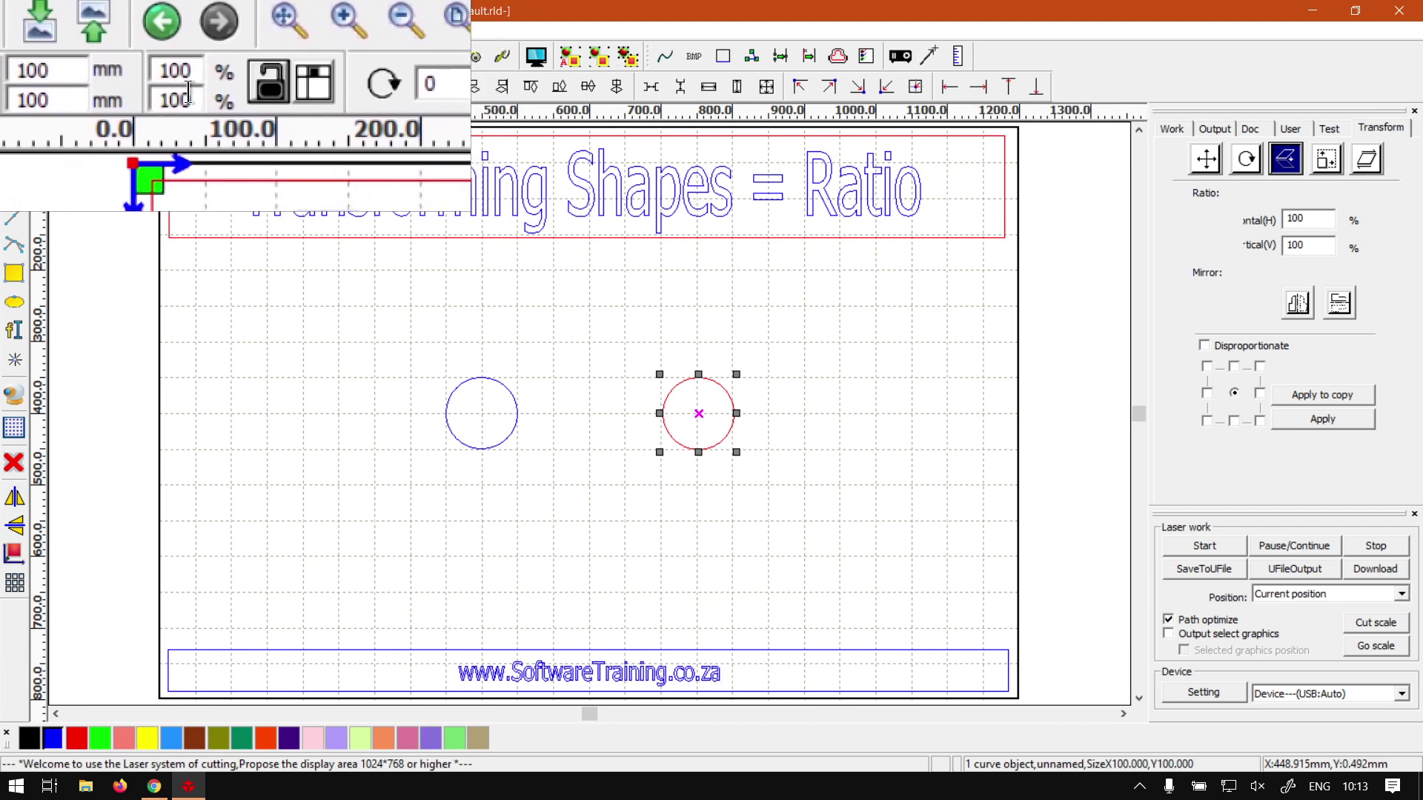
double_click(187, 79)
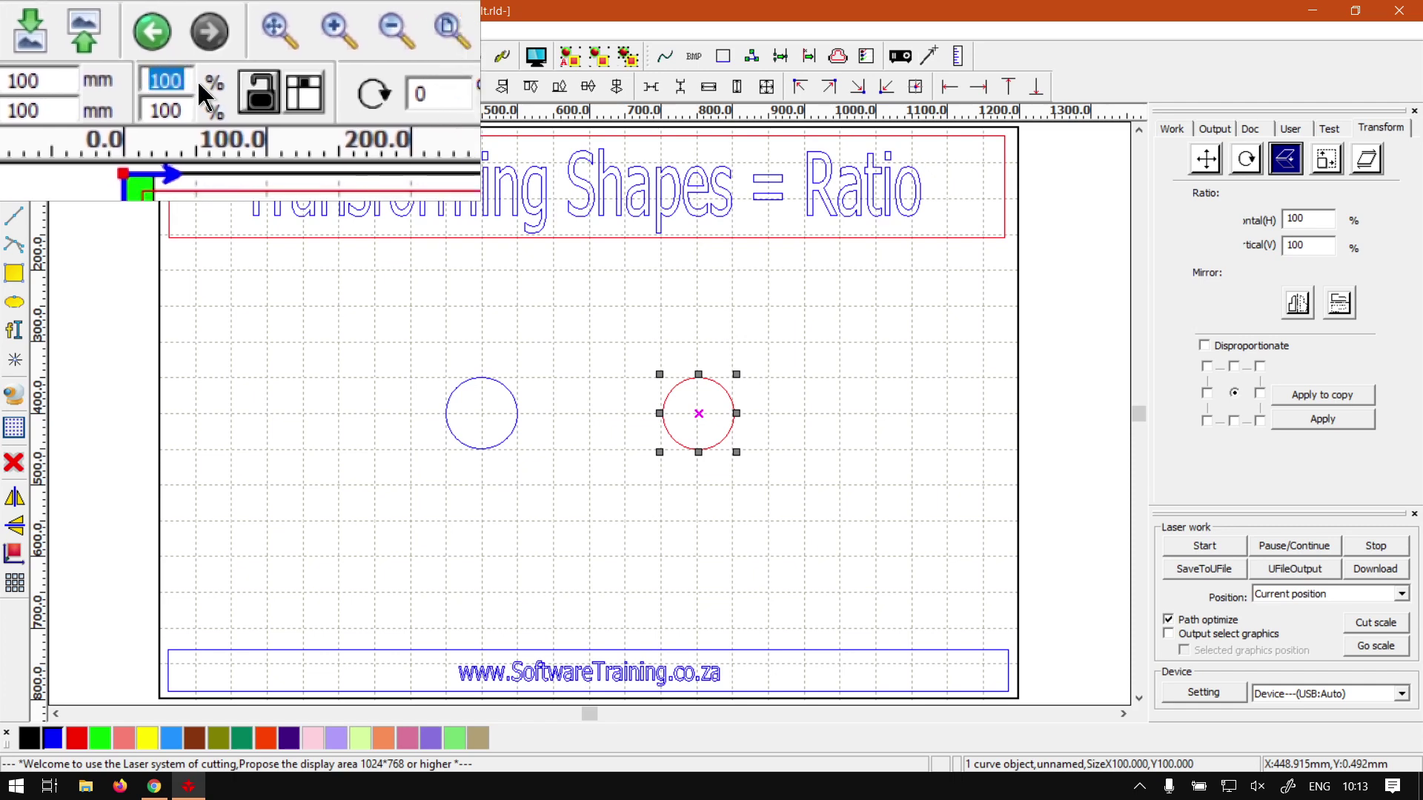
text(200)
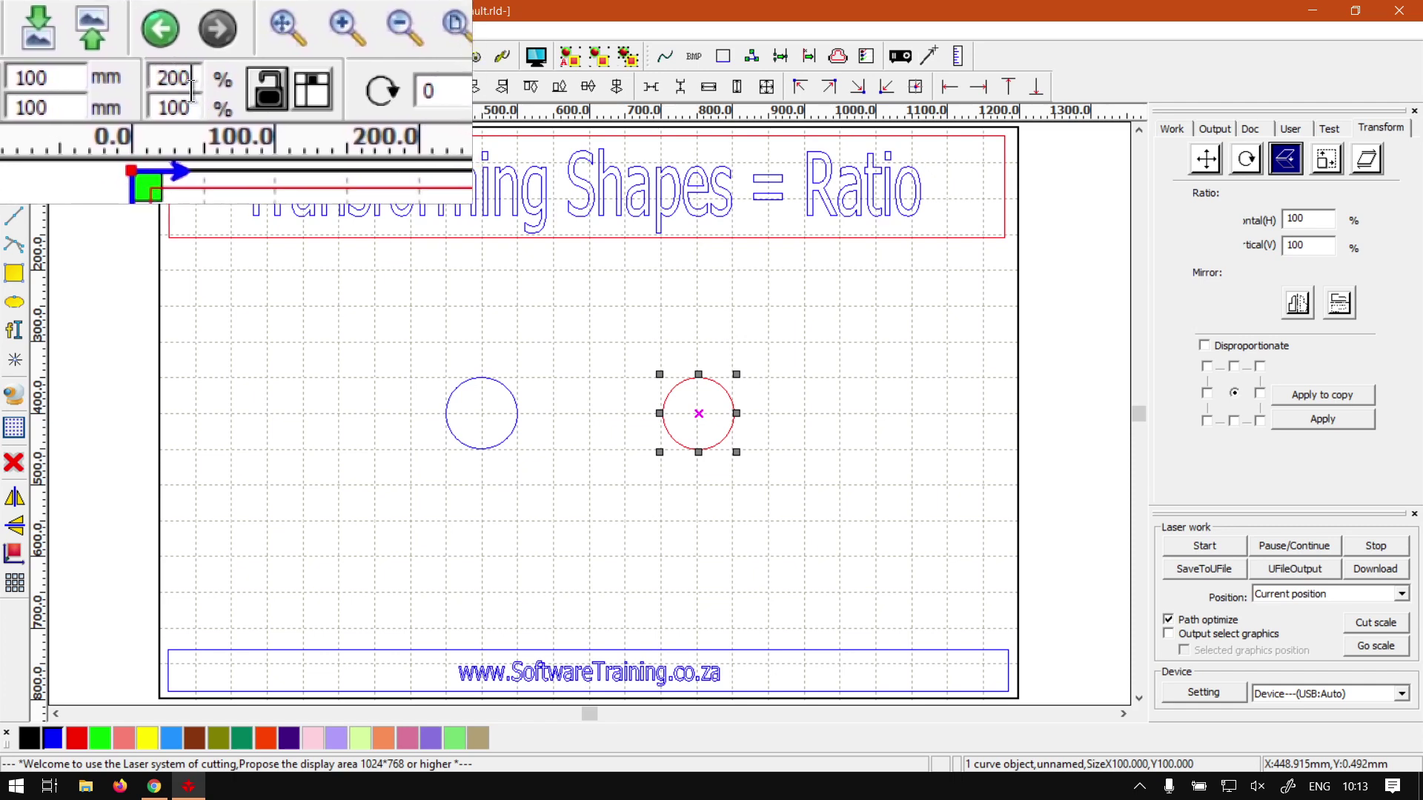
key(Return)
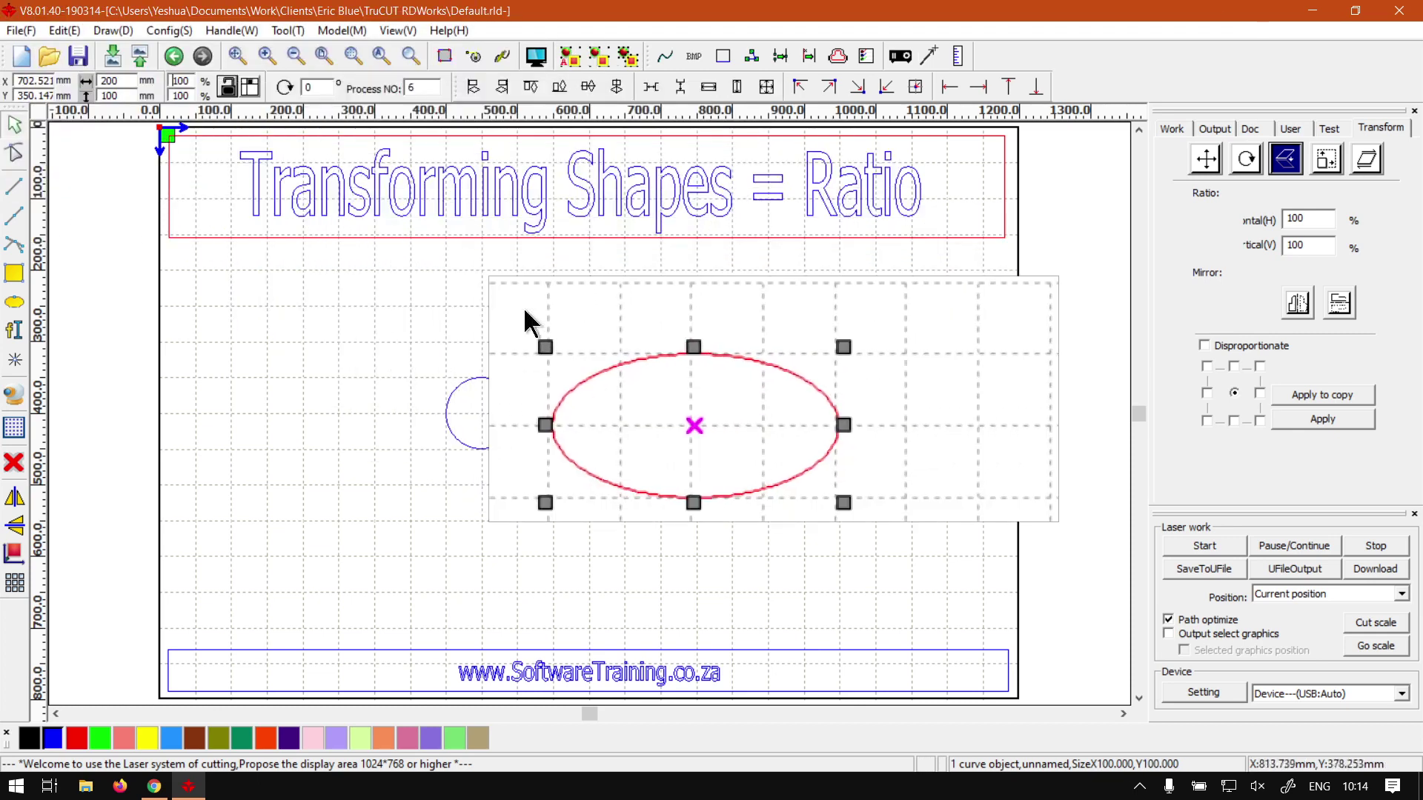
- Scale the ellipse's width to 50% with the aspect ratio unlocked
double_click(179, 80)
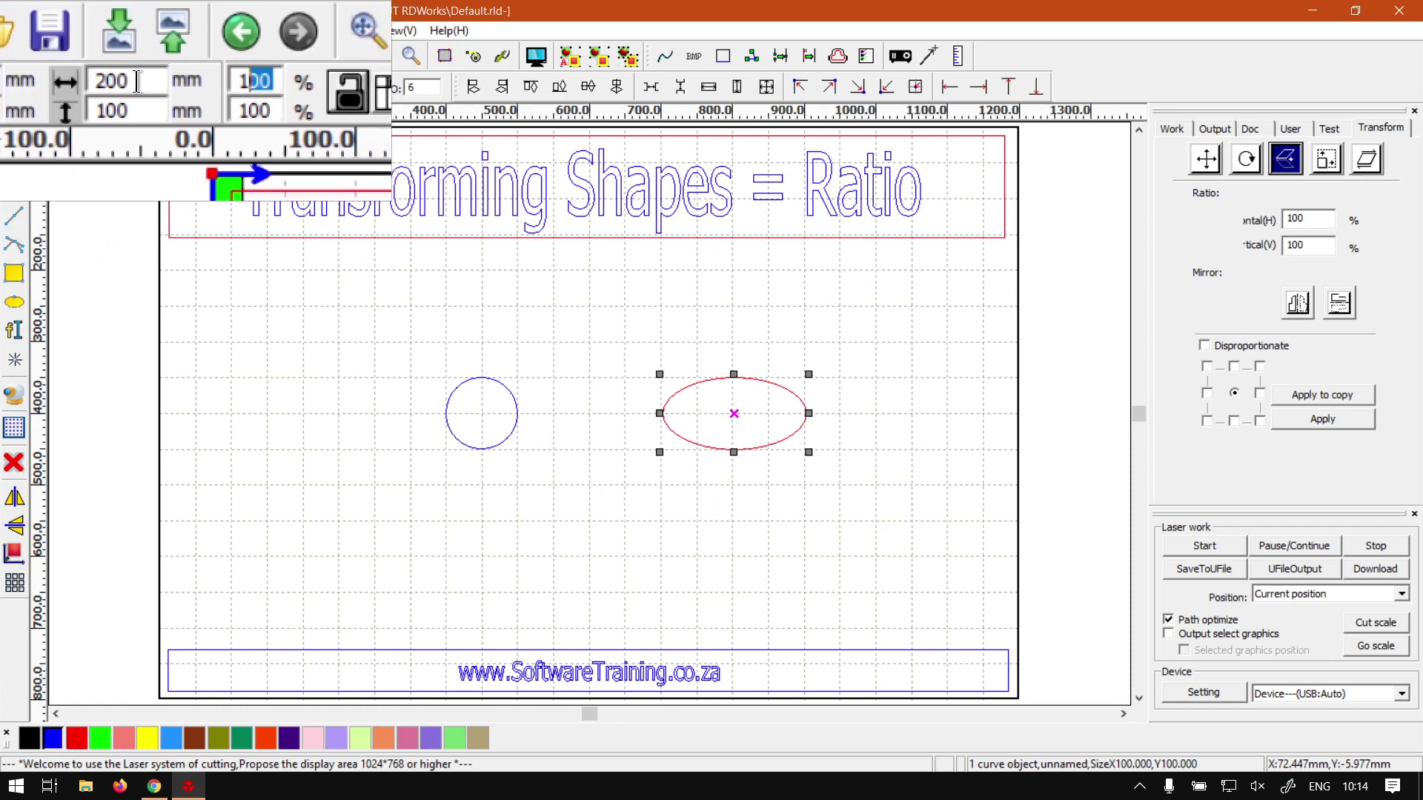
click(185, 80)
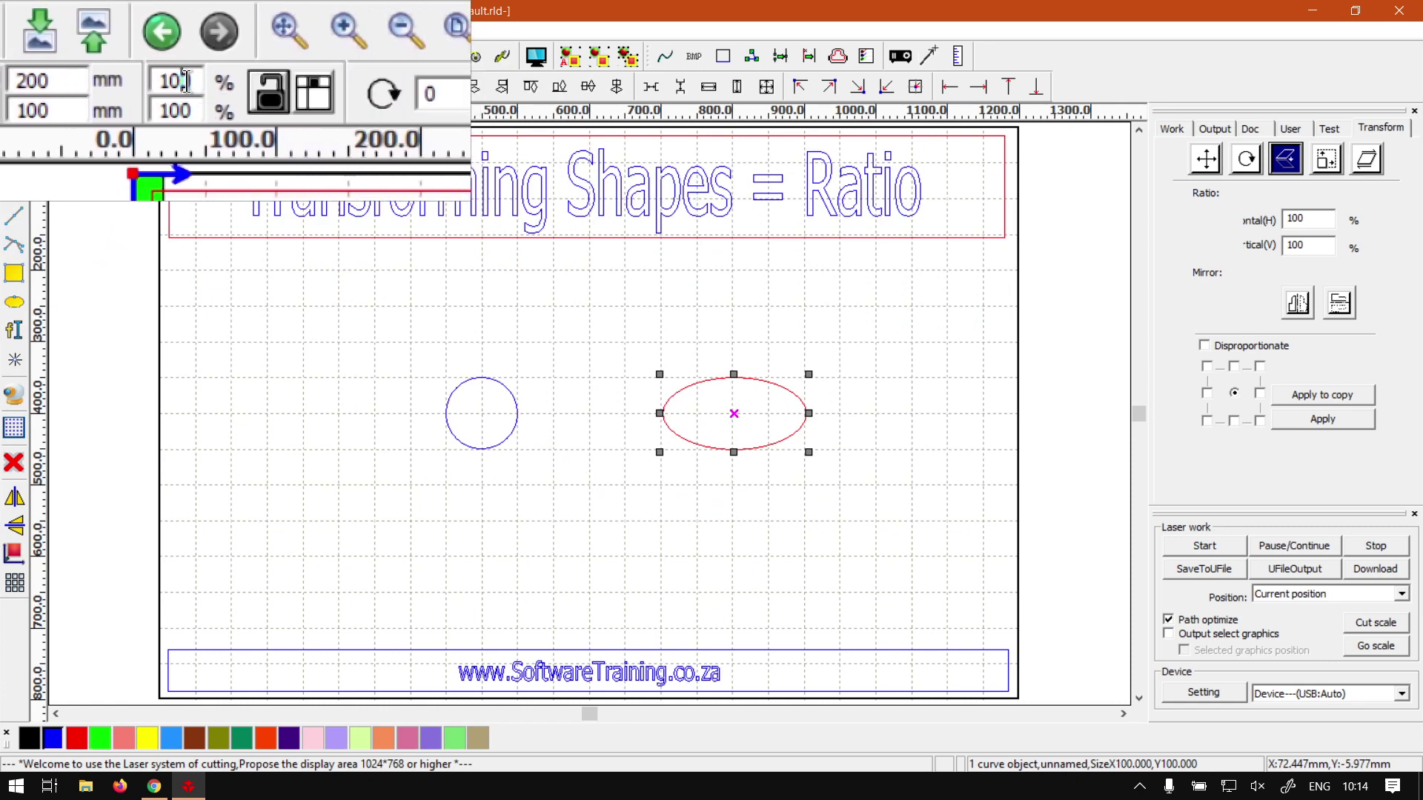
double_click(186, 80)
text(50)
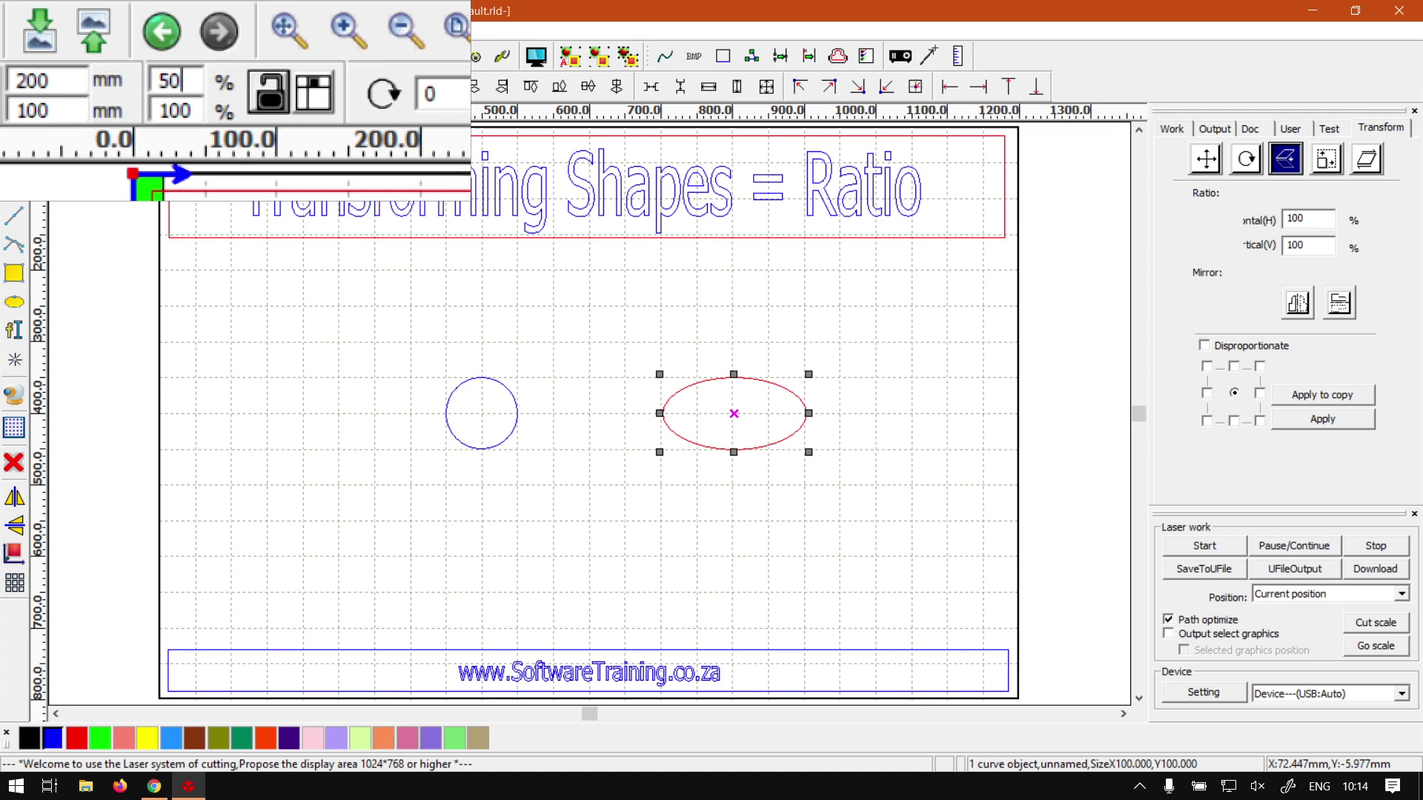
key(Return)
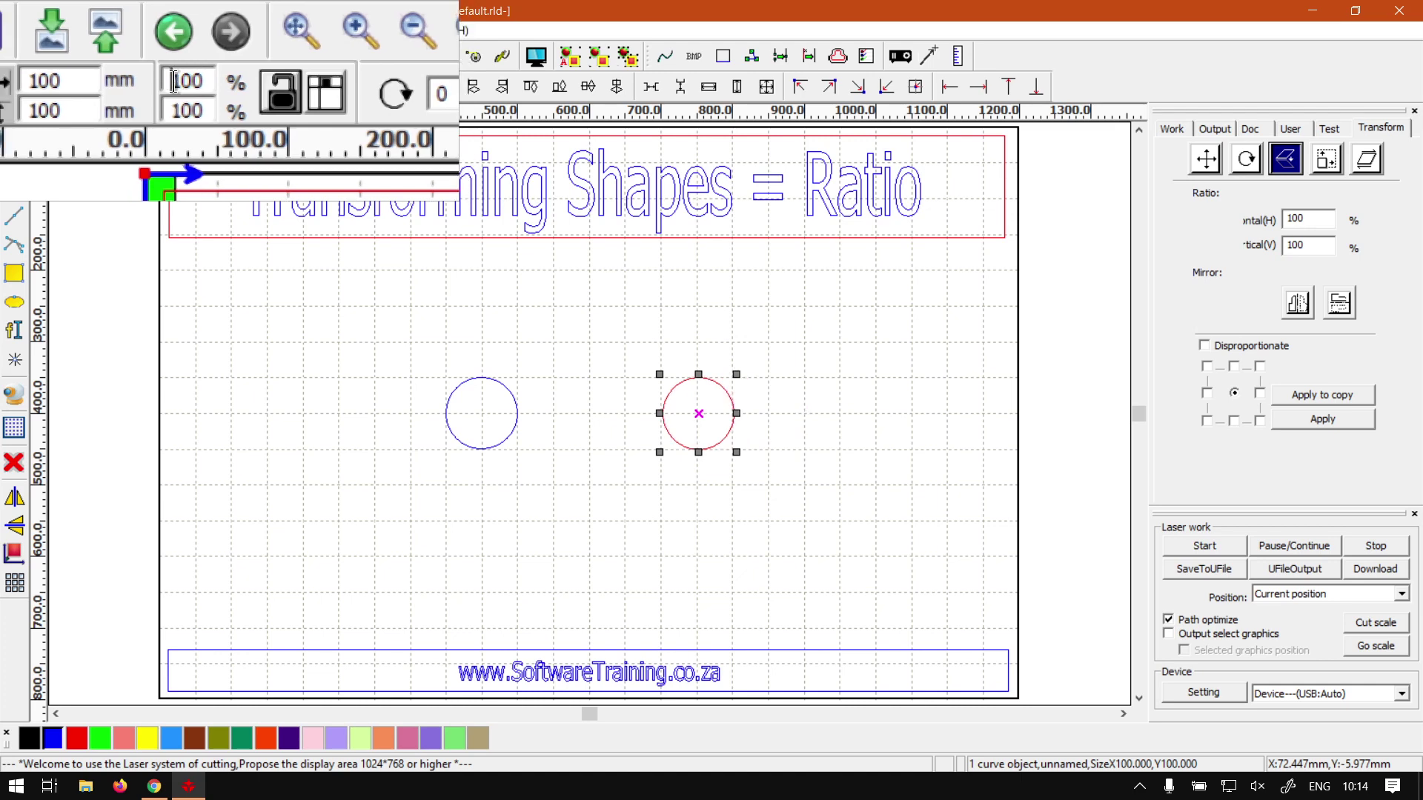
- Lock the aspect ratio and scale the right-hand circle proportionally to 200%
click(230, 90)
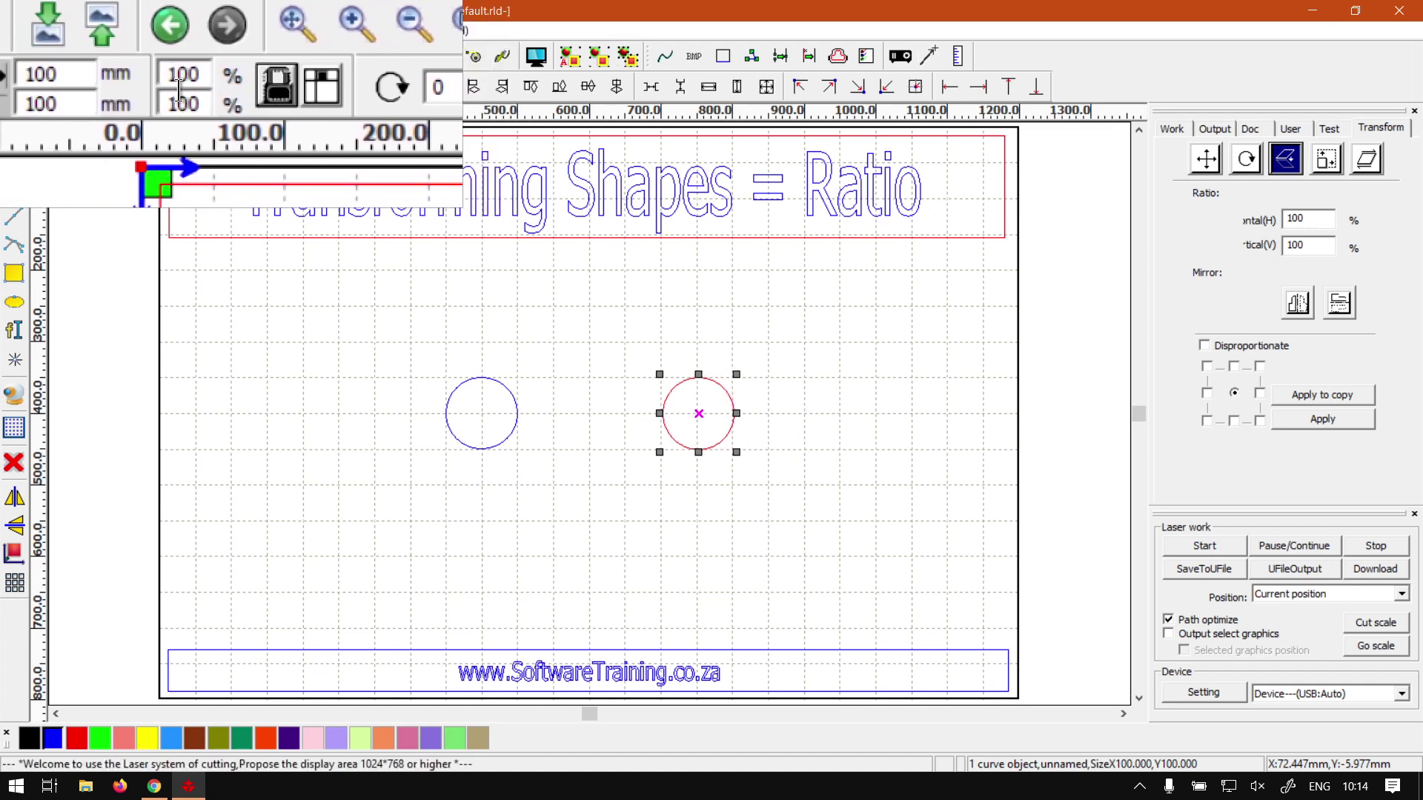
double_click(178, 80)
text(200)
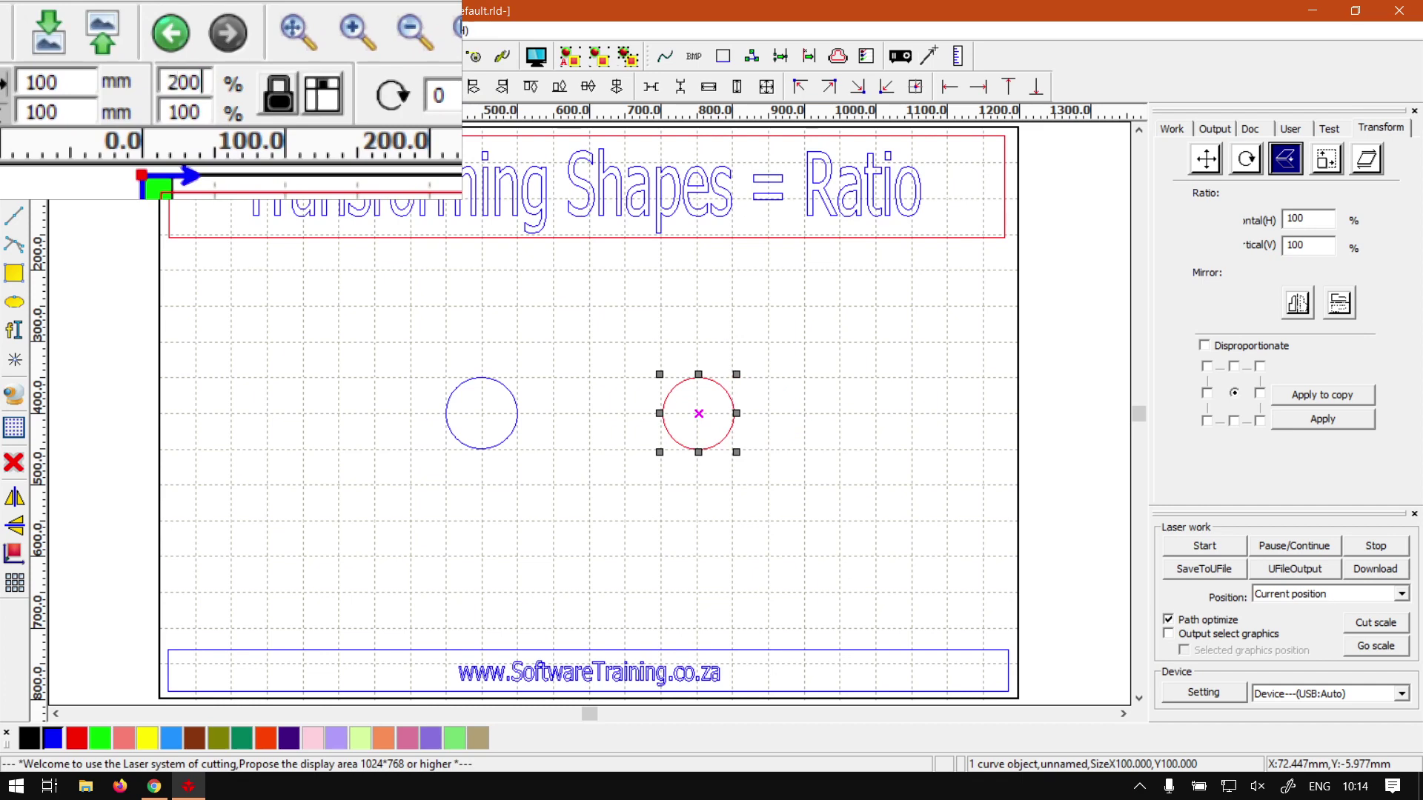
key(Return)
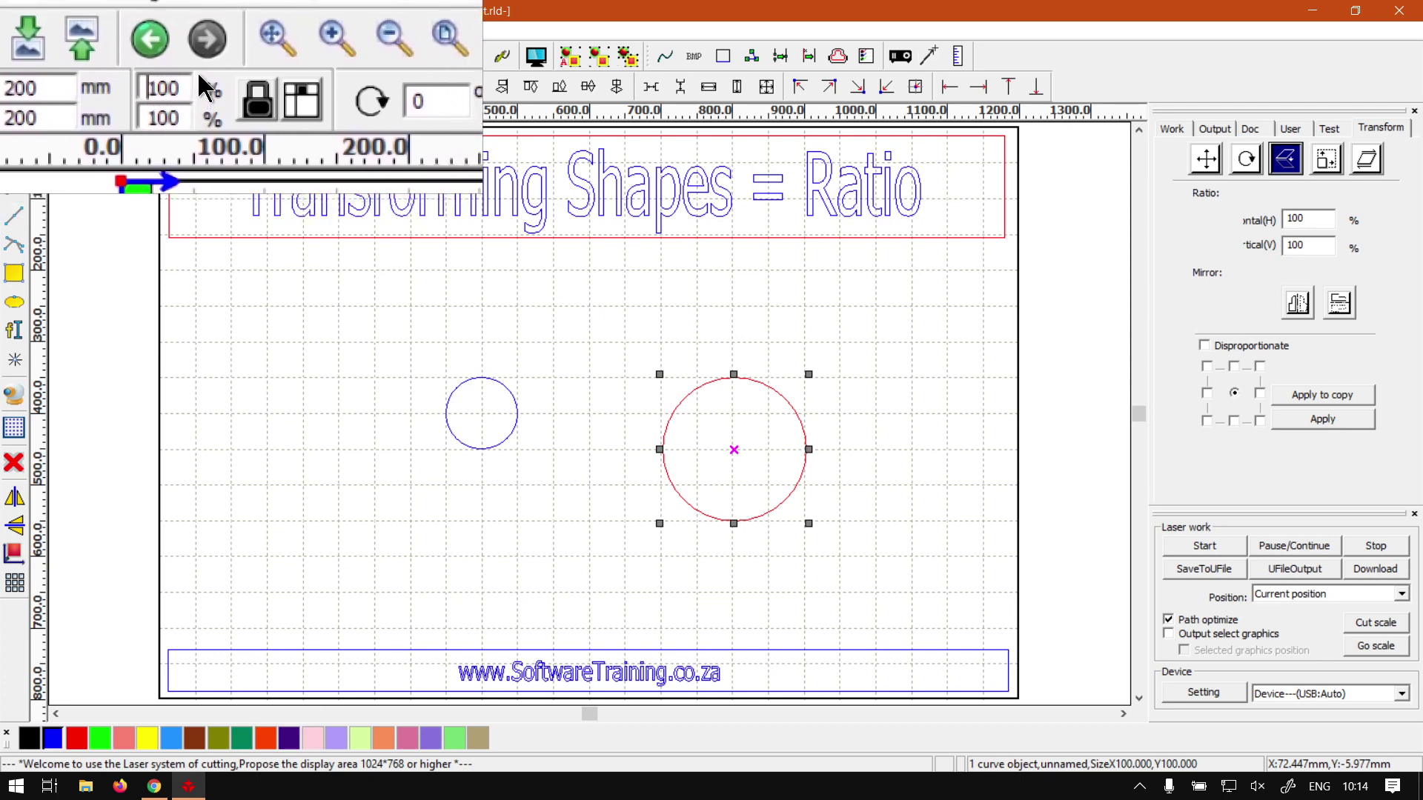
- Scale the enlarged circle proportionally to 50% with the aspect ratio locked
drag(192, 83, 149, 80)
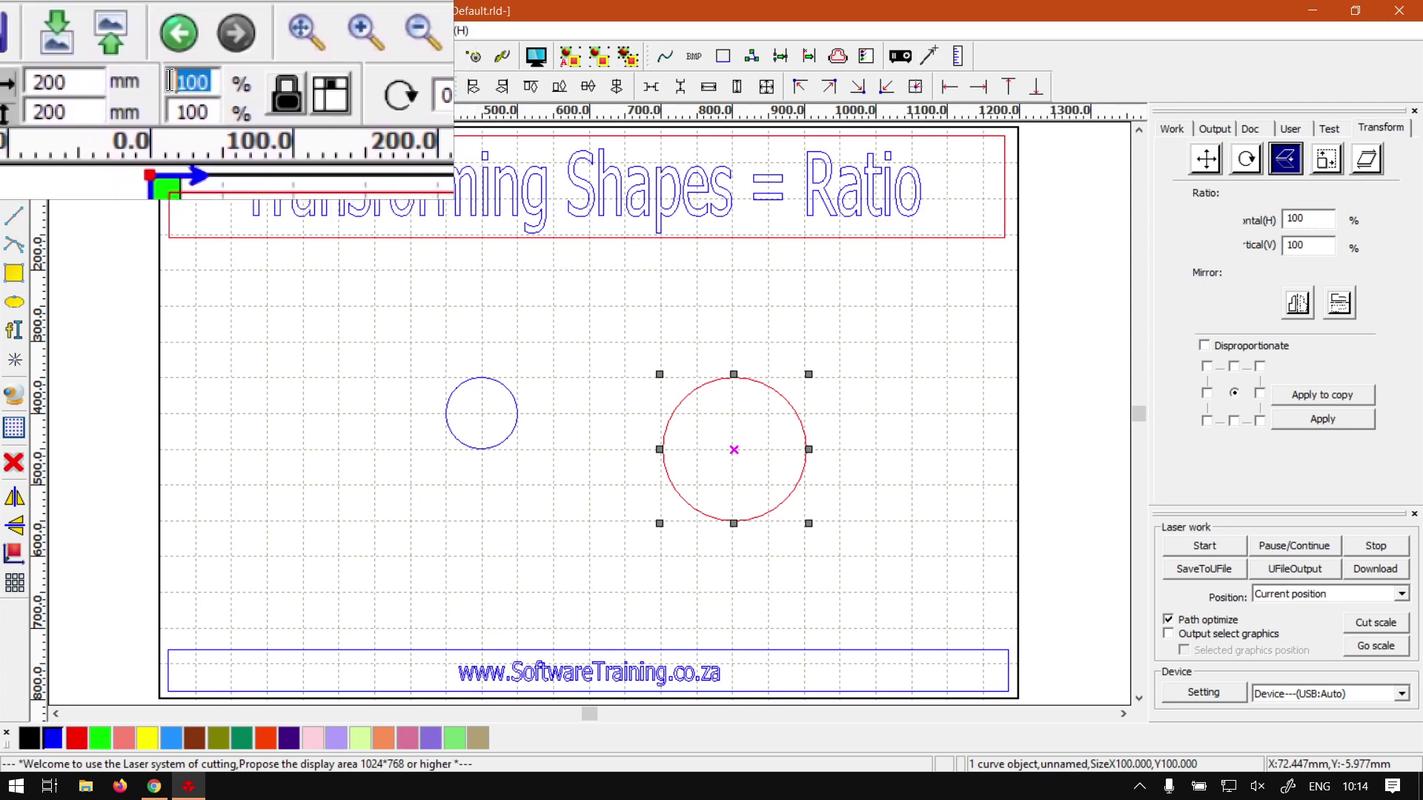
text(50)
key(Return)
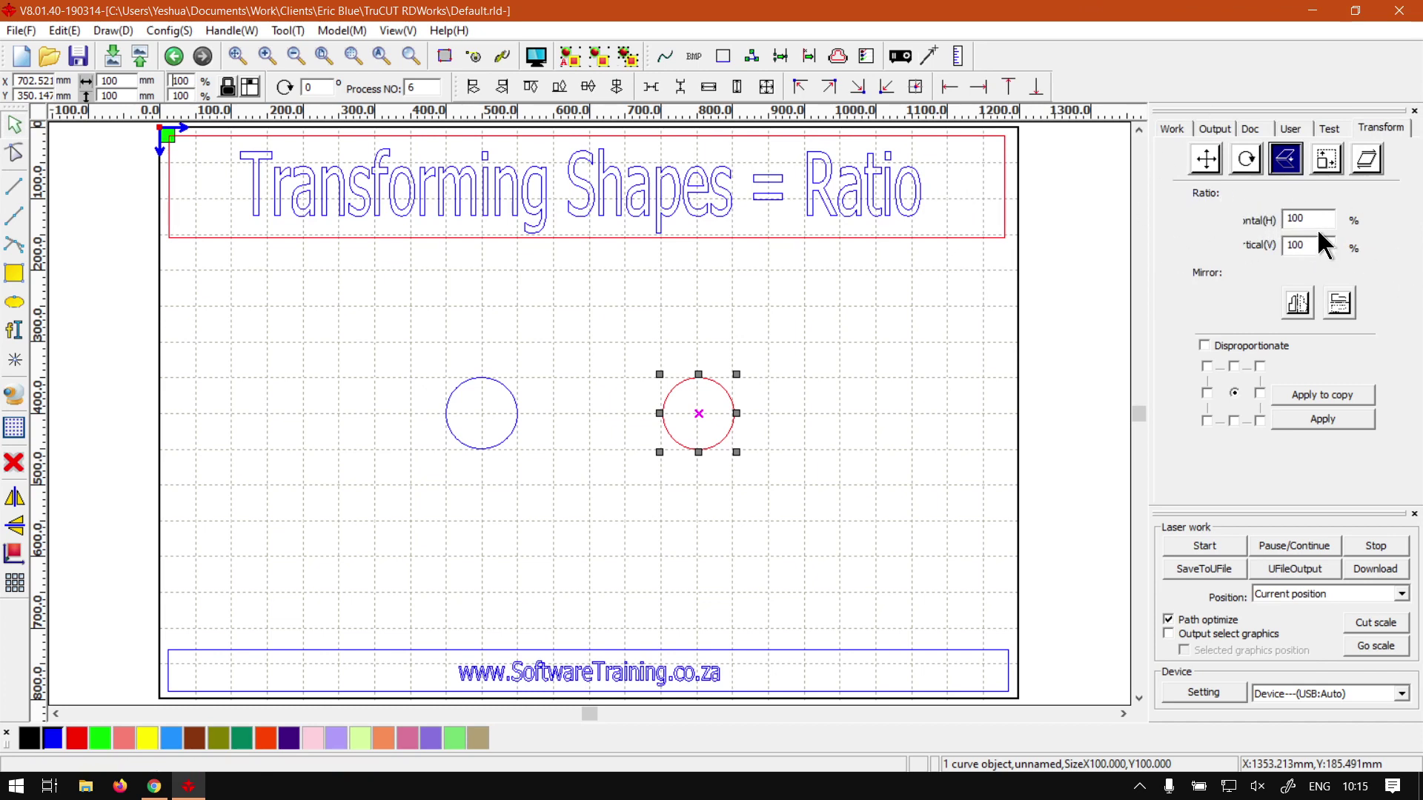
- Scale the right-hand circle proportionally to 200% about its center with the Ratio transform, and apply the same ratio again from its original size
drag(1324, 220, 1275, 226)
text(200)
click(1322, 420)
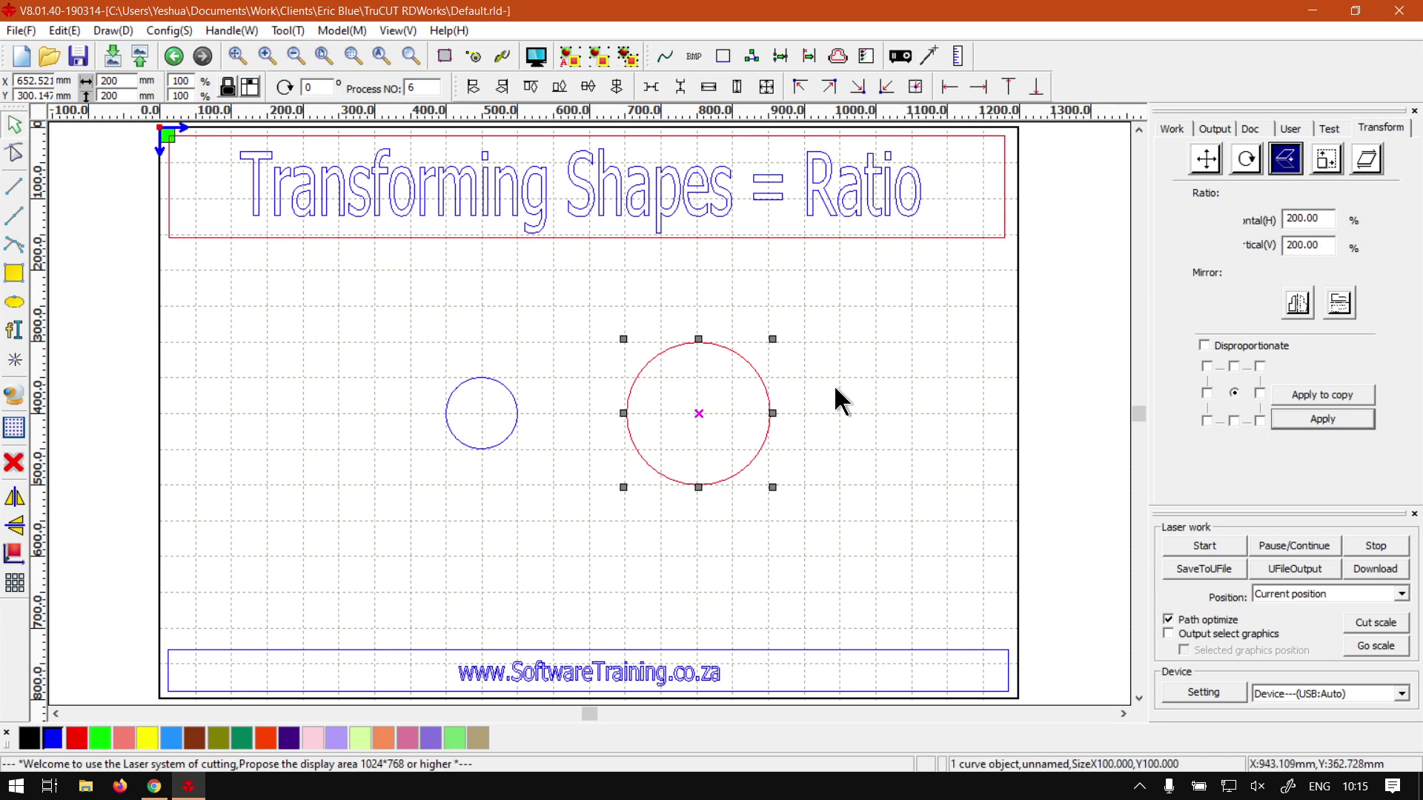
drag(587, 305, 745, 460)
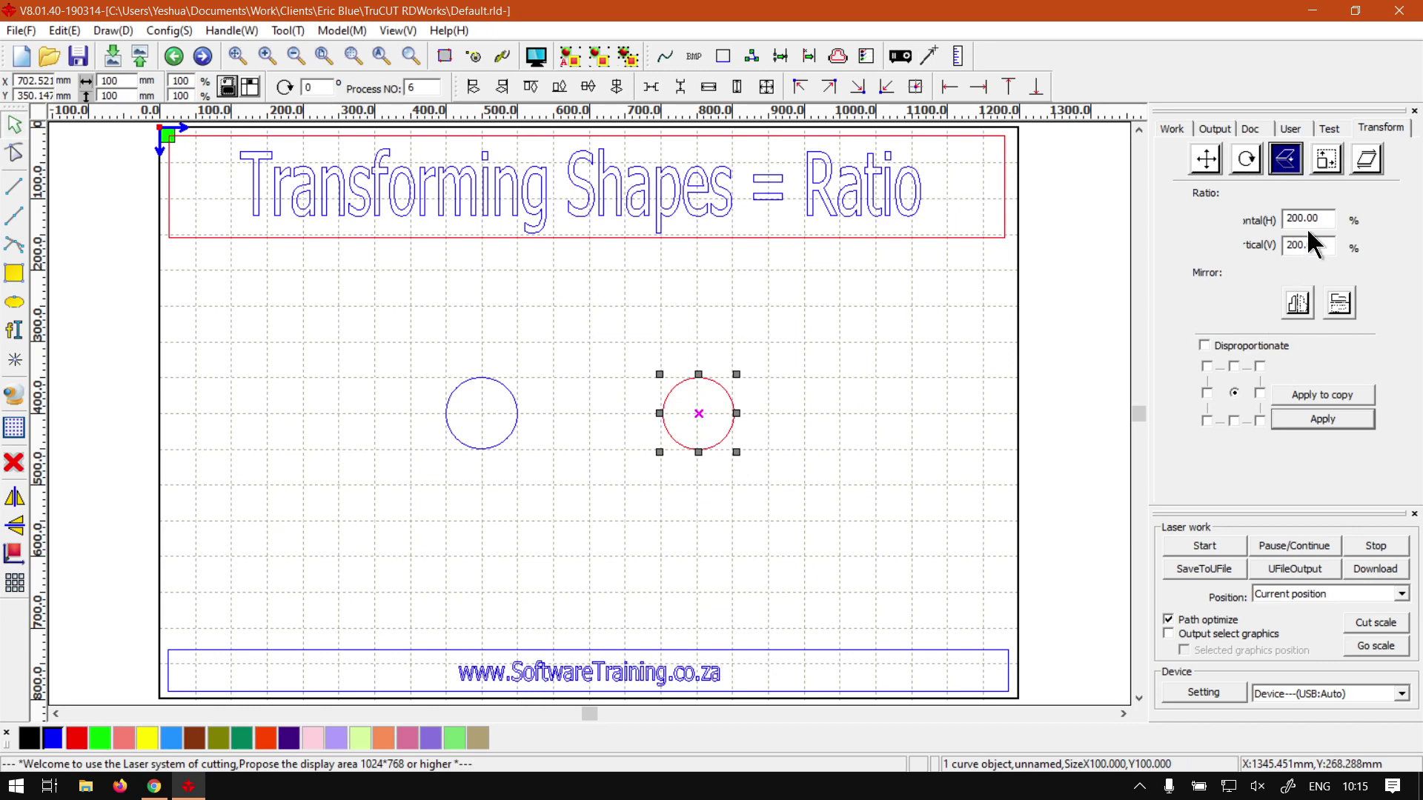
drag(1326, 219, 1269, 220)
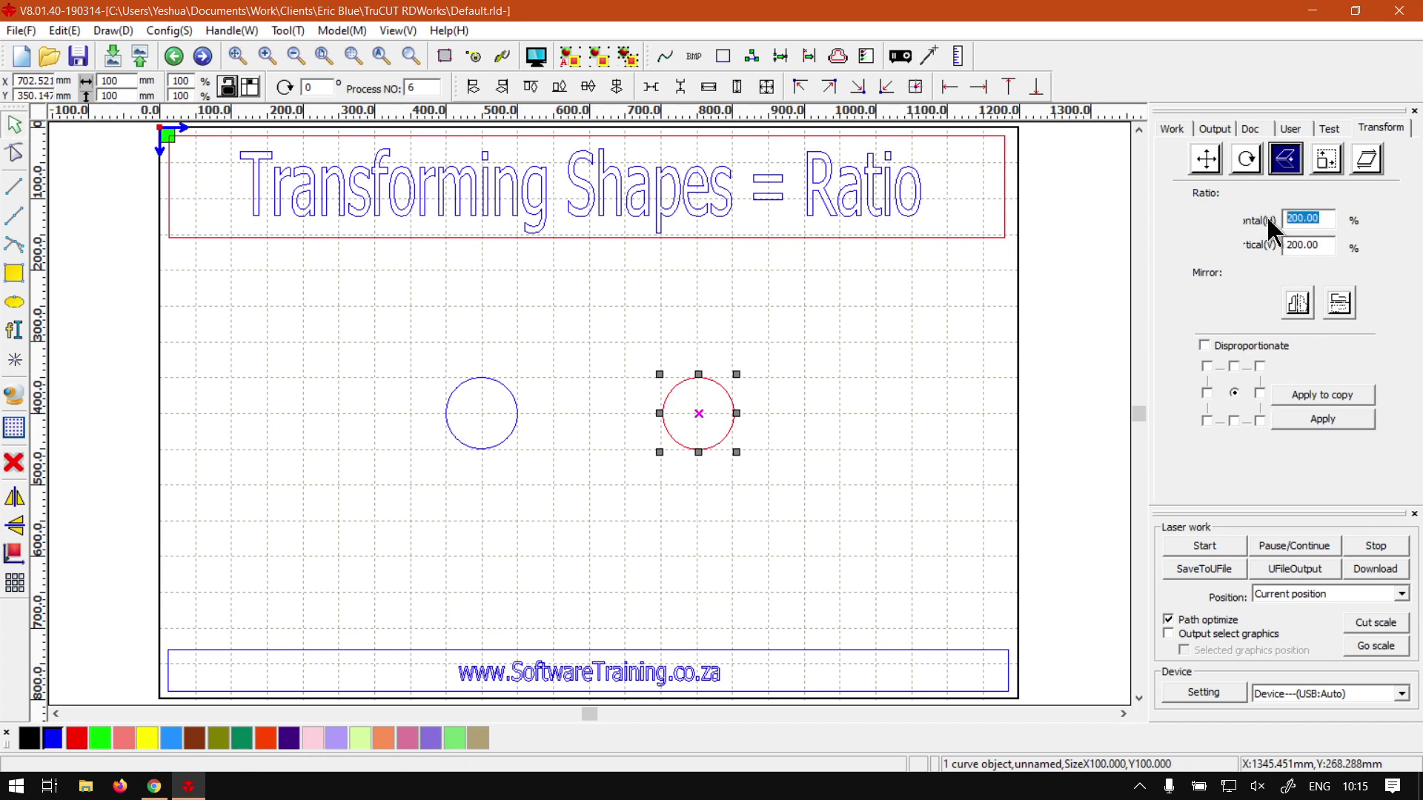
click(1324, 419)
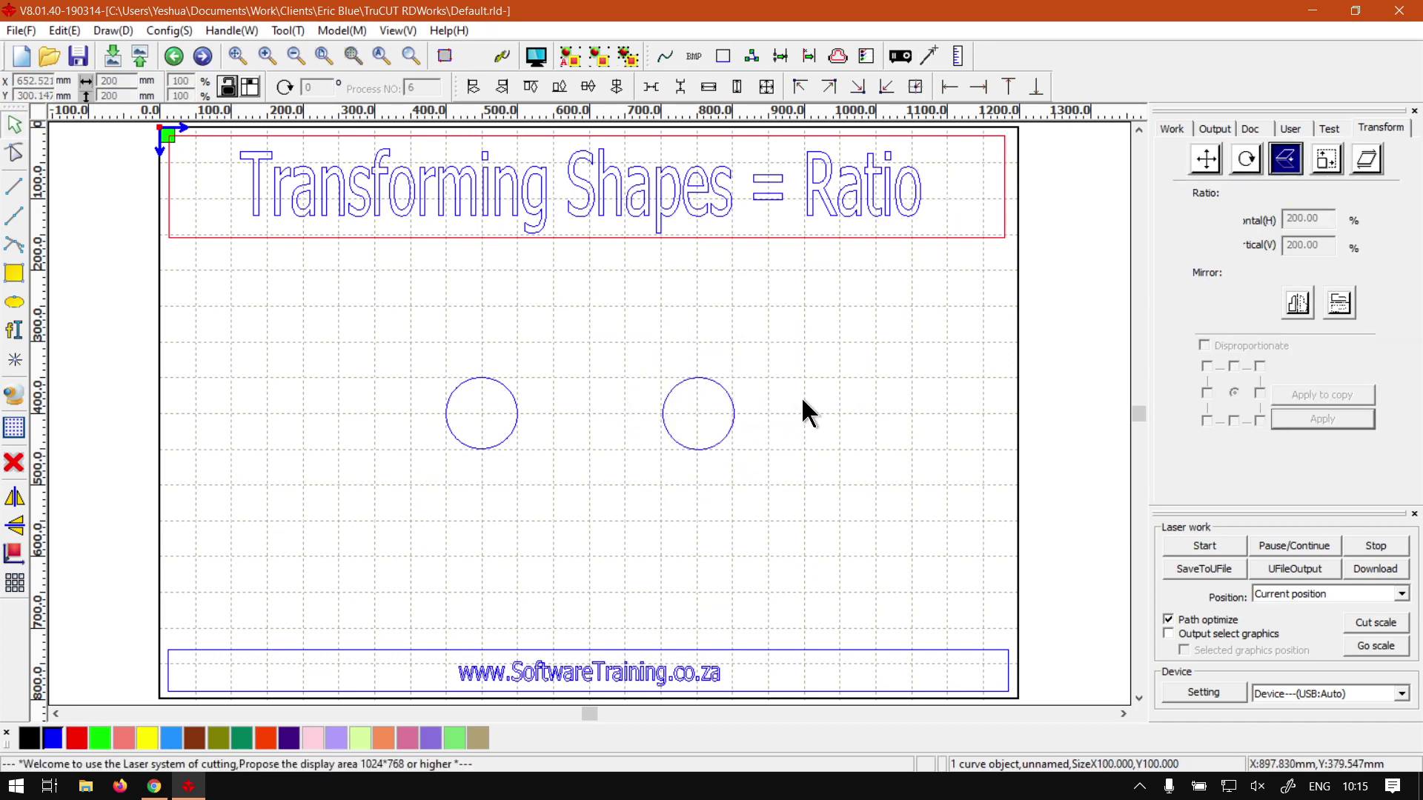
- Enable Disproportionate and scale the right-hand circle to 200% horizontally and 100% vertically, anchored at its bottom-left corner
click(722, 440)
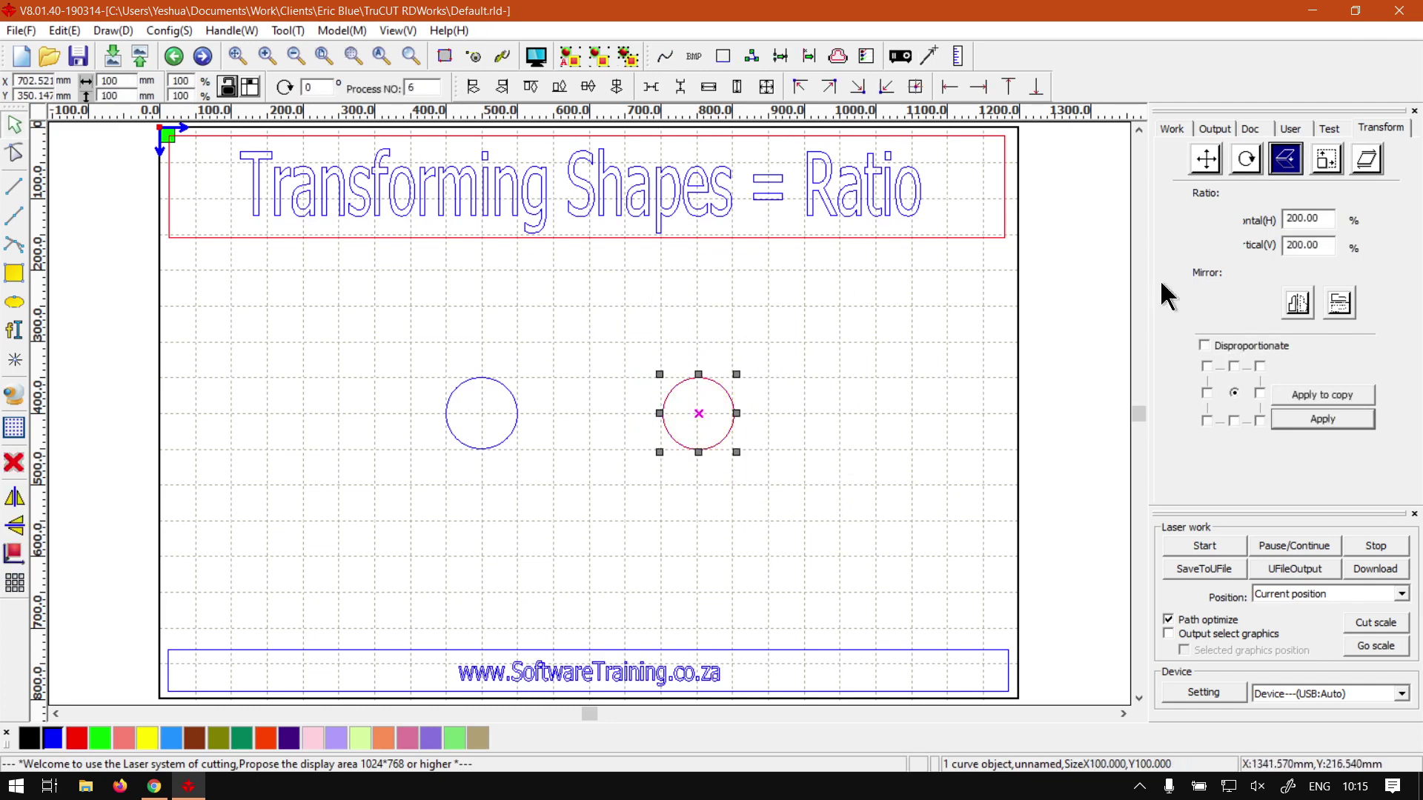
drag(1323, 247, 1270, 242)
text(100)
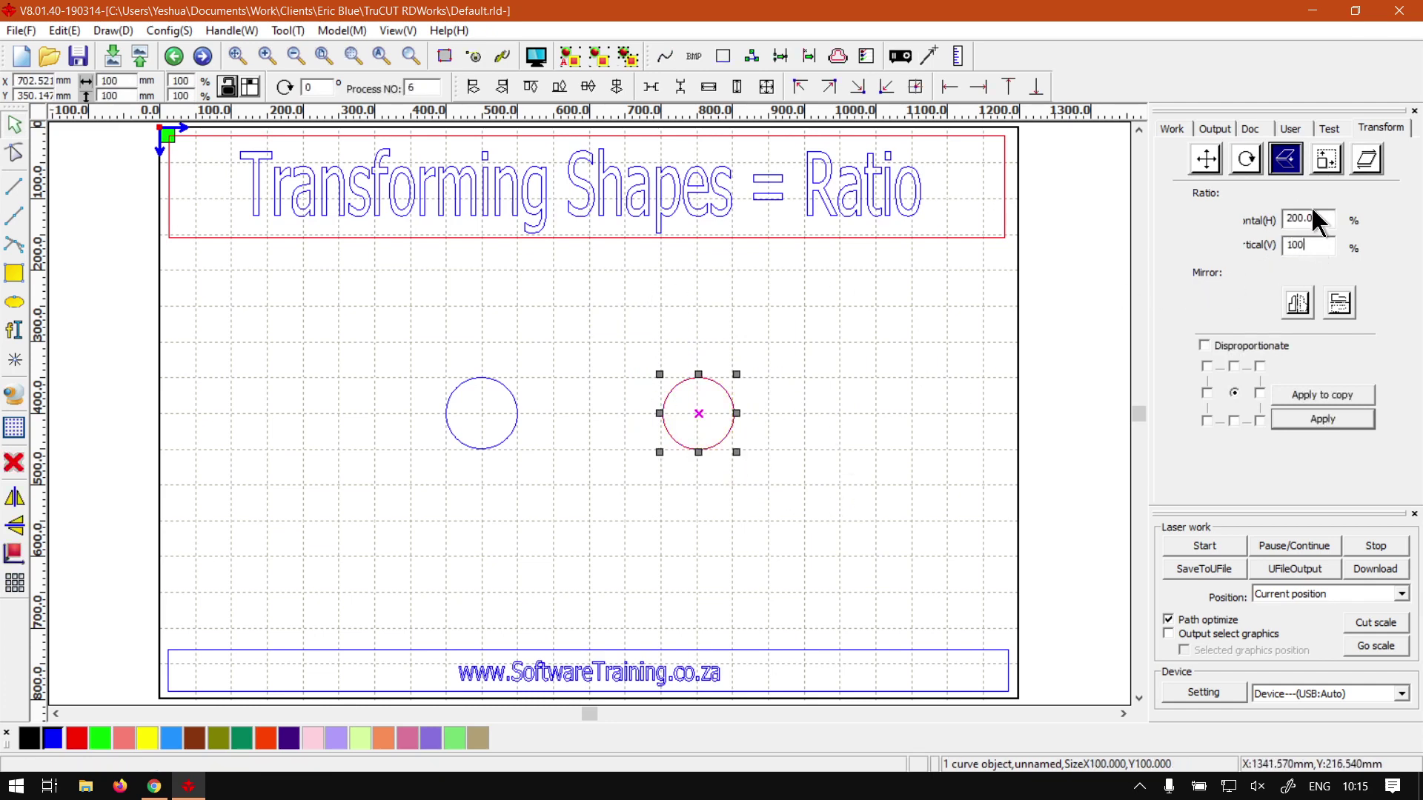
click(1317, 221)
click(1205, 345)
drag(1325, 219, 1260, 221)
text(2)
key(Tab)
click(1208, 419)
click(1323, 420)
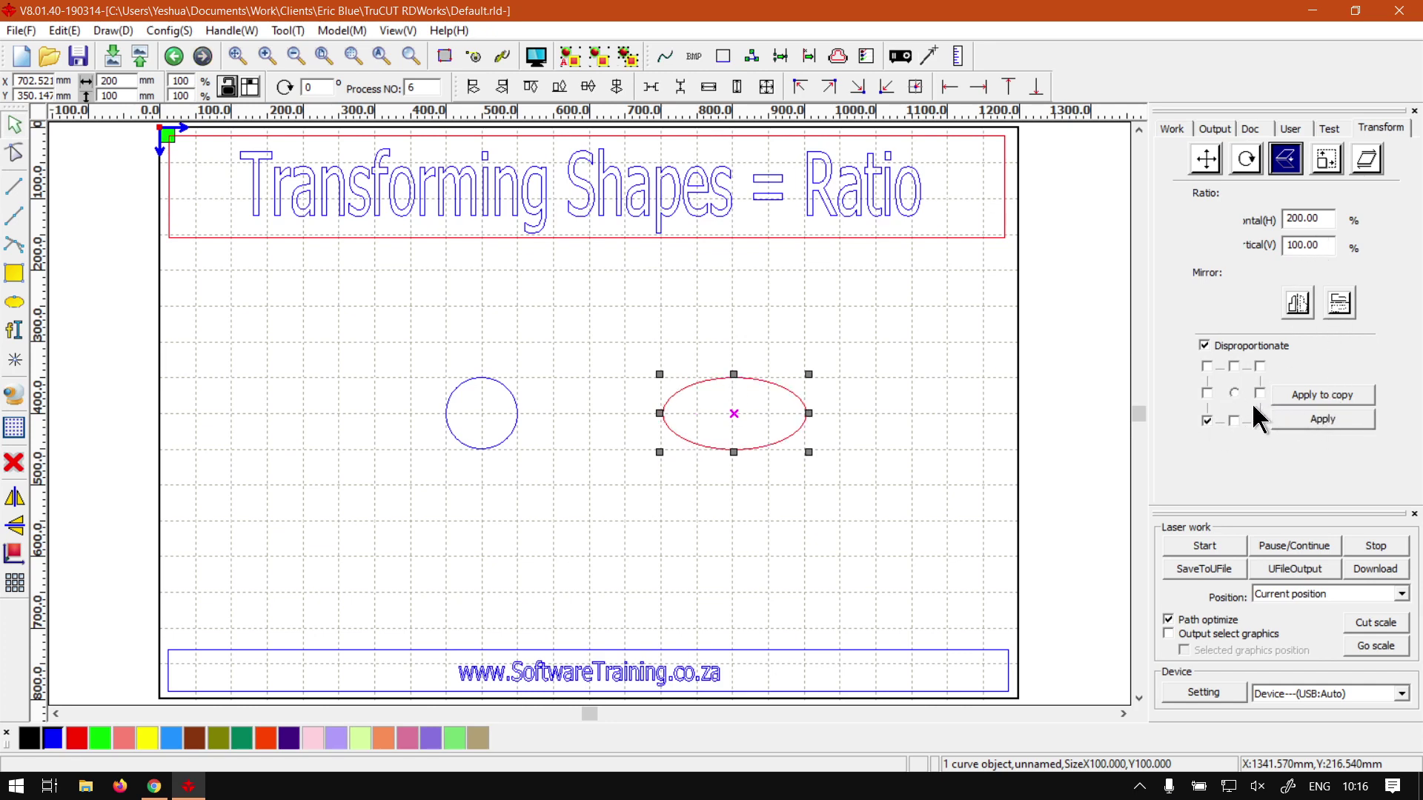
- Undo the horizontal stretch and scale the right-hand circle proportionally to 200% from its bottom-left corner
key(ctrl+z)
click(693, 380)
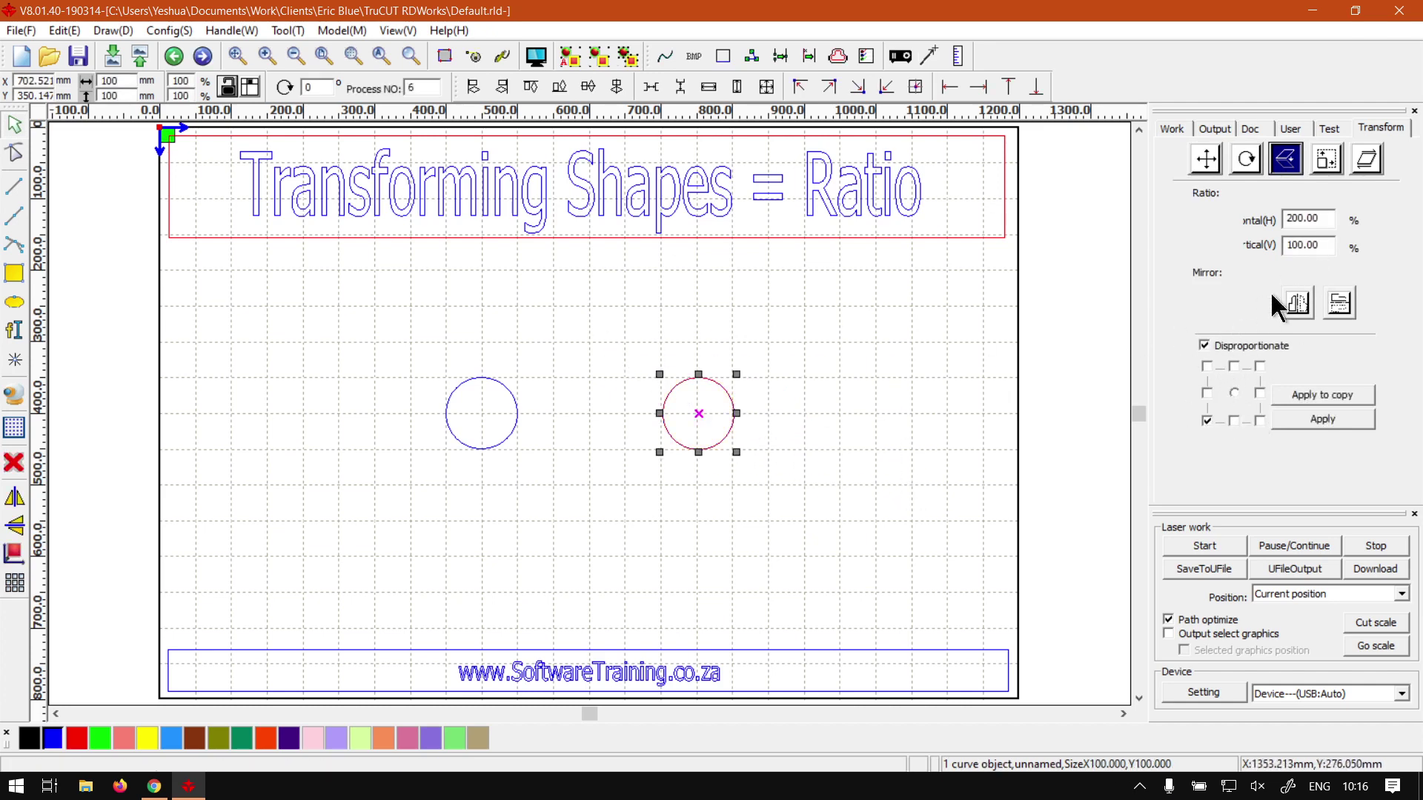
double_click(1321, 219)
key(Tab)
click(1341, 412)
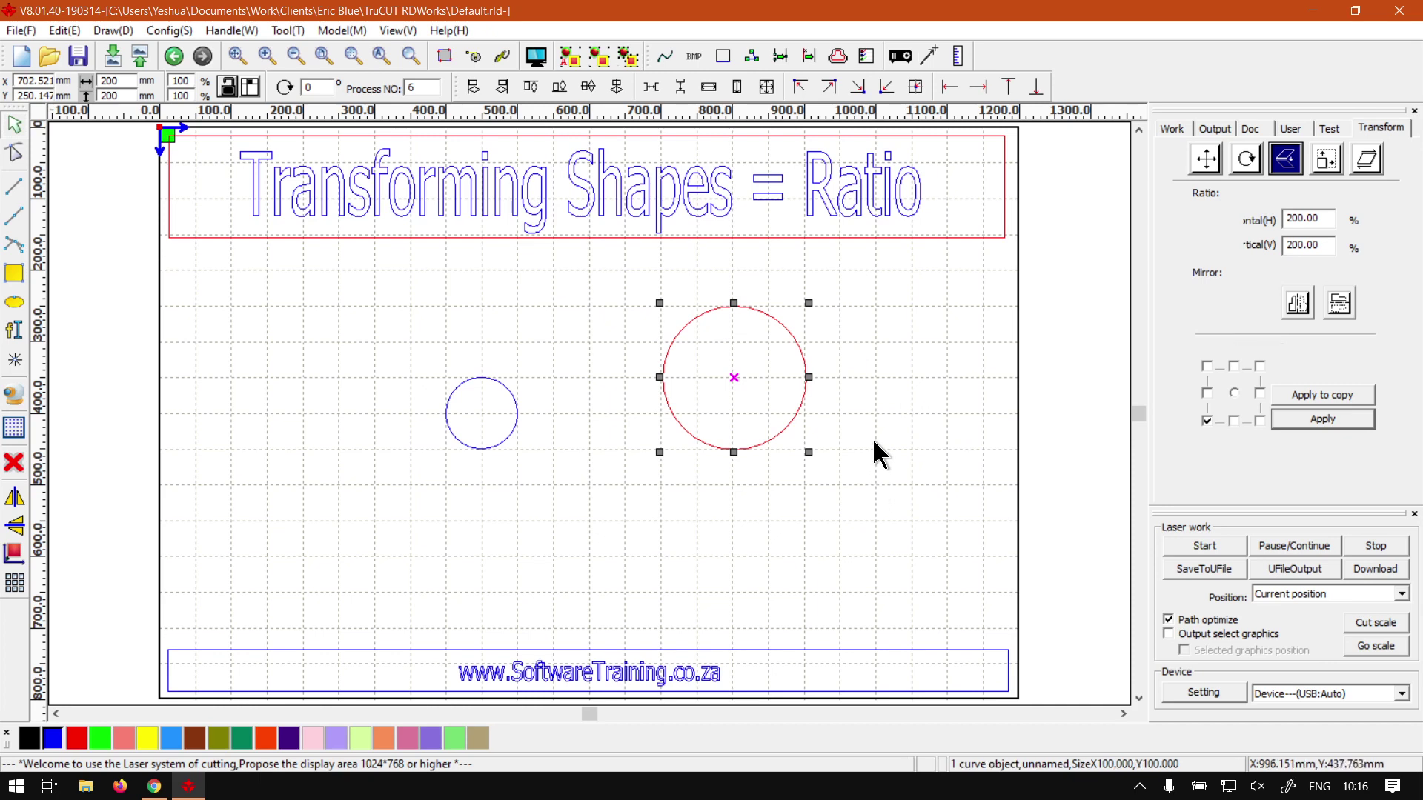
drag(876, 482, 600, 264)
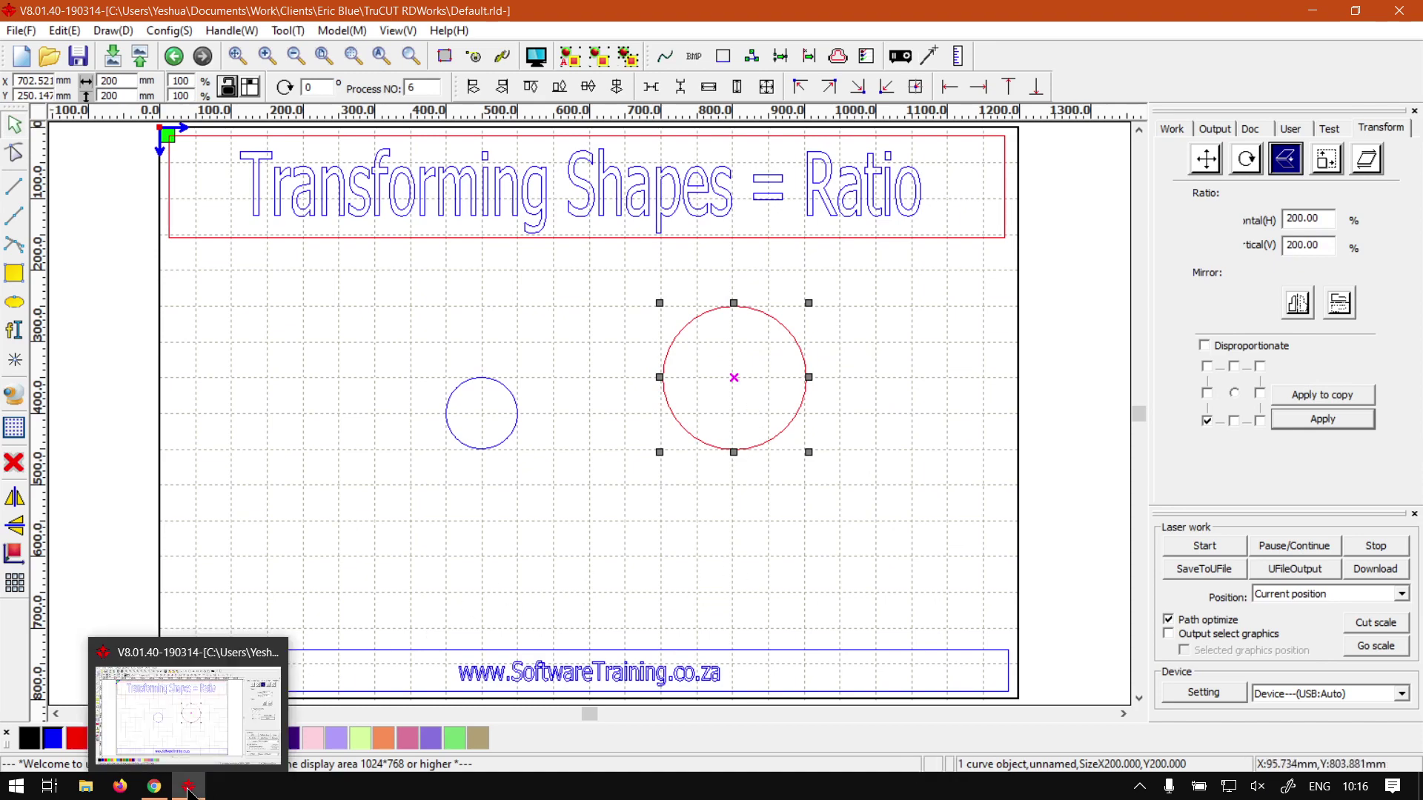
- Switch to Chrome to view the softwaretraining.co.za home page
click(154, 787)
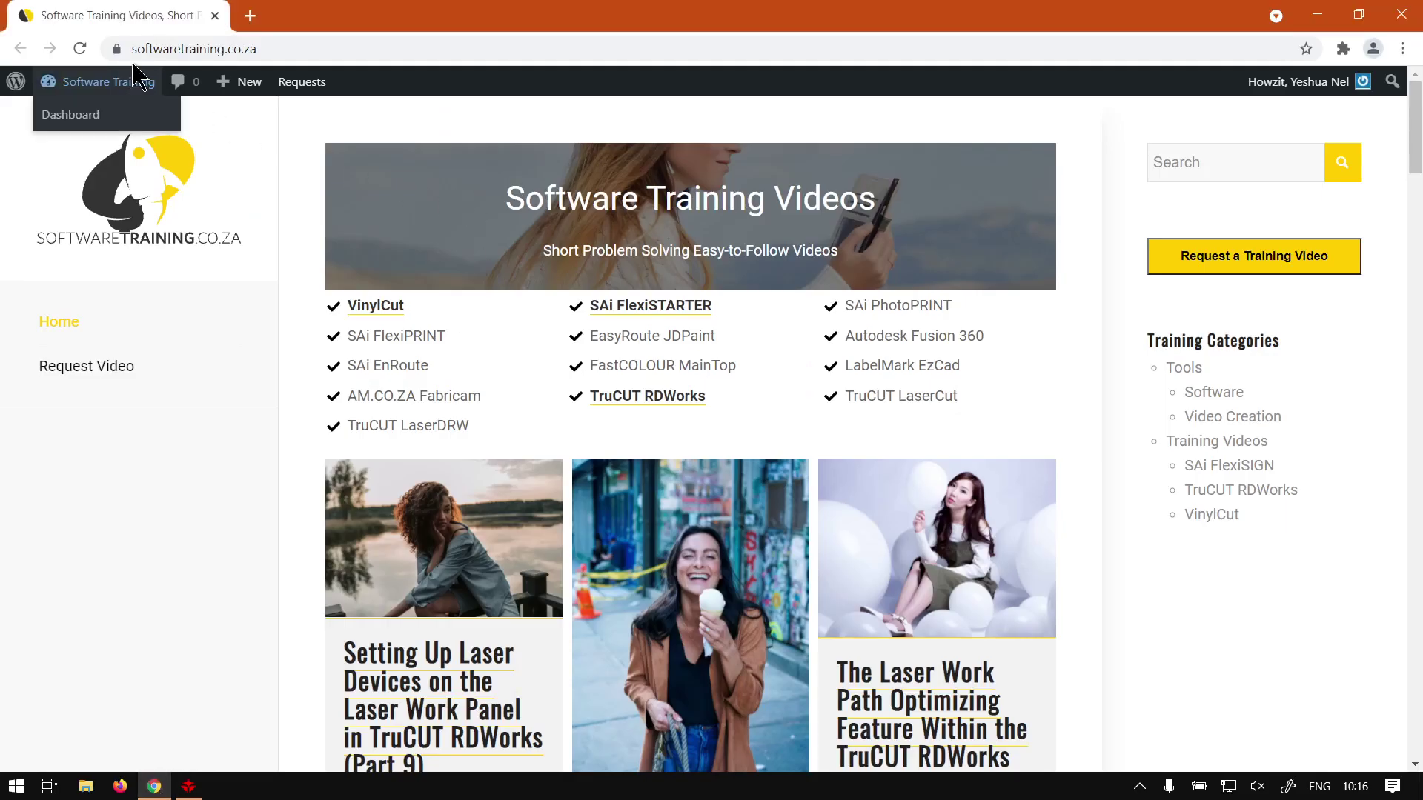